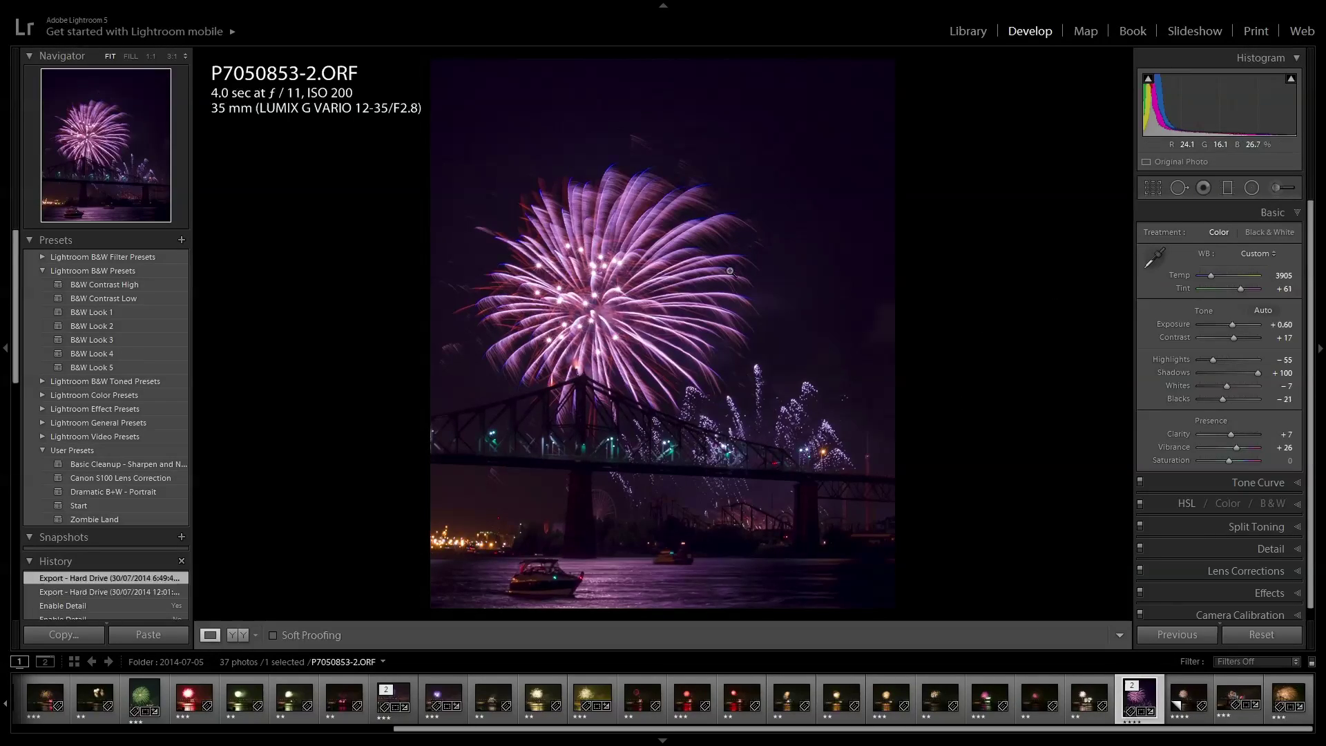
Open the unedited virtual copy of P7050853-2.ORF and set its white balance to Auto, refined to Temp 3667 and Tint +79
{"action": "key", "text": "ctrl+apostrophe"}
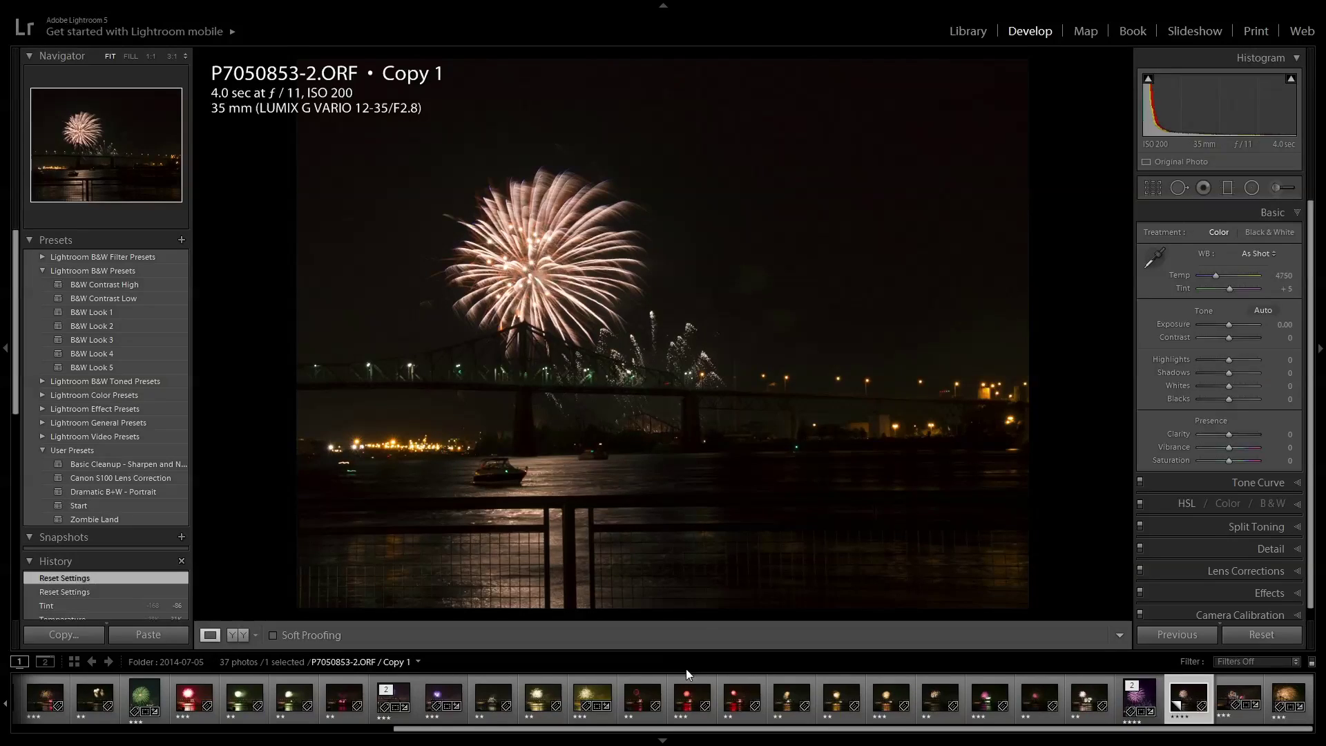
{"action": "left_click", "coordinate": [663, 740]}
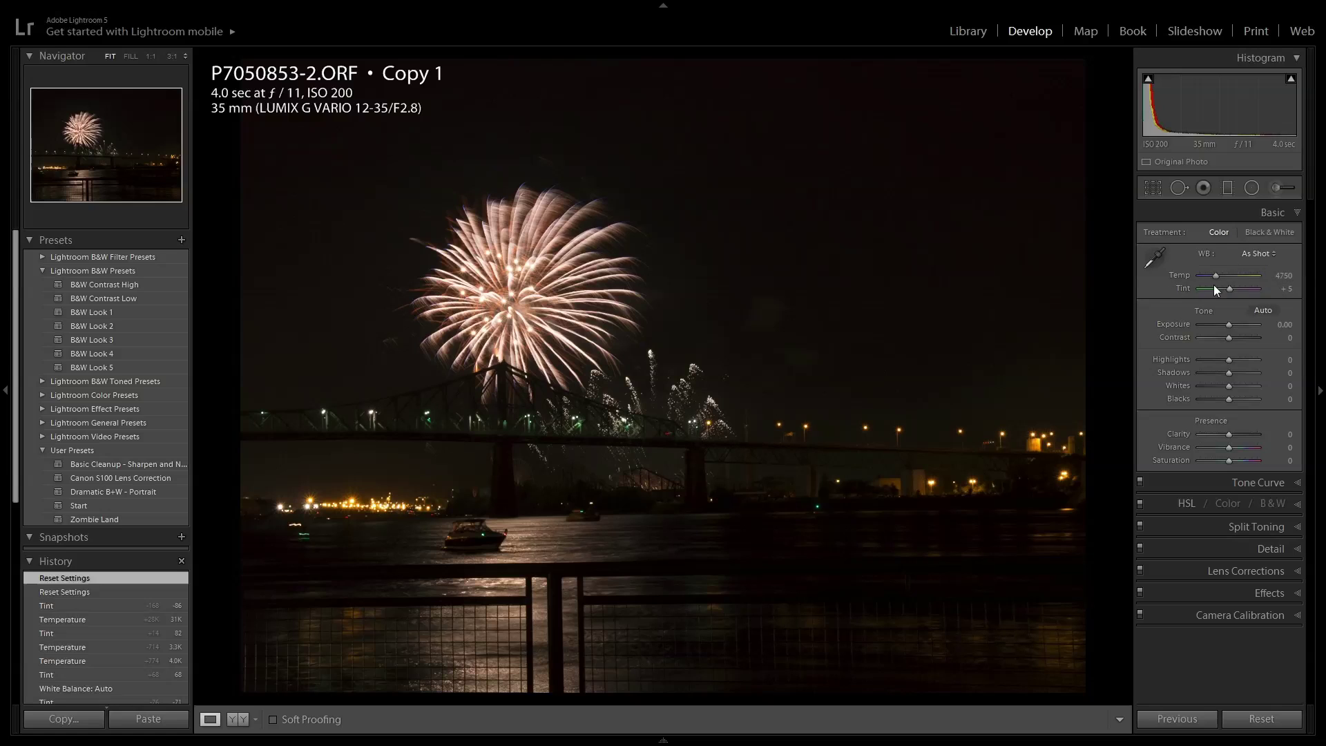
{"action": "left_click", "coordinate": [1266, 255]}
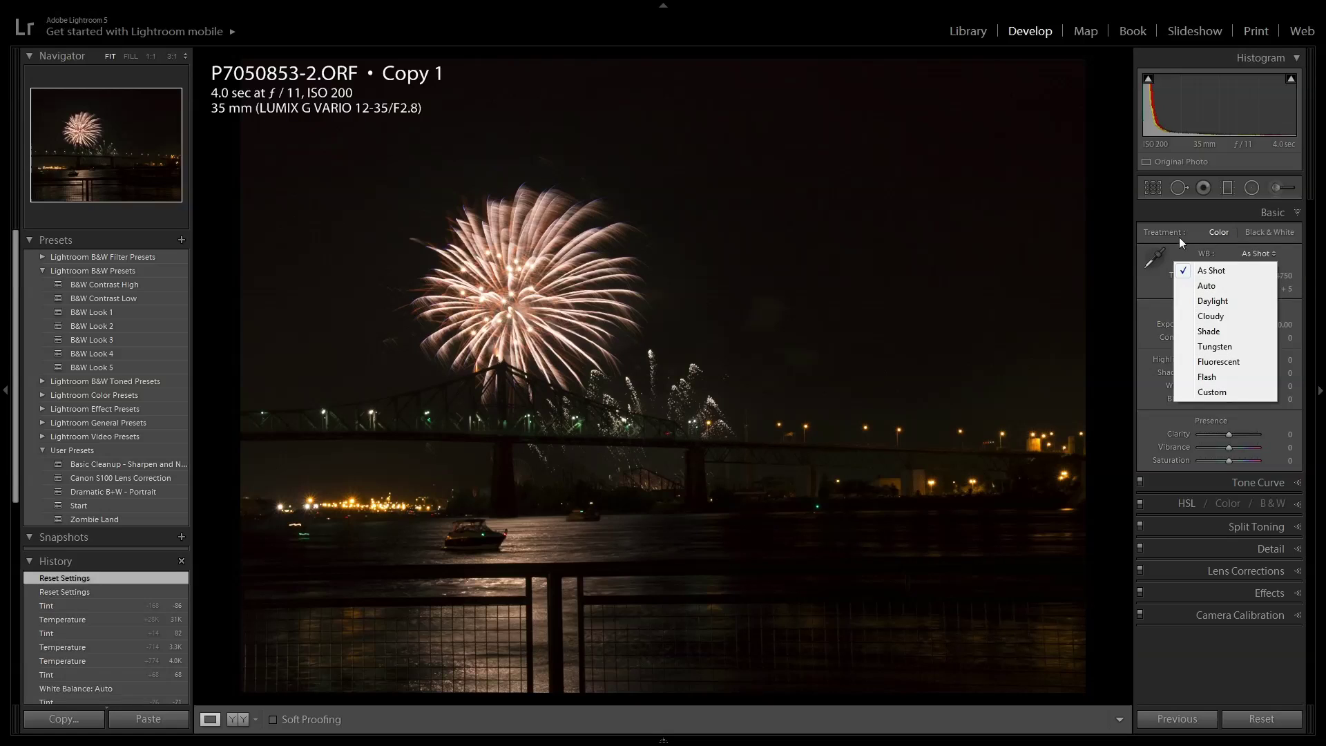
{"action": "left_click", "coordinate": [1217, 286]}
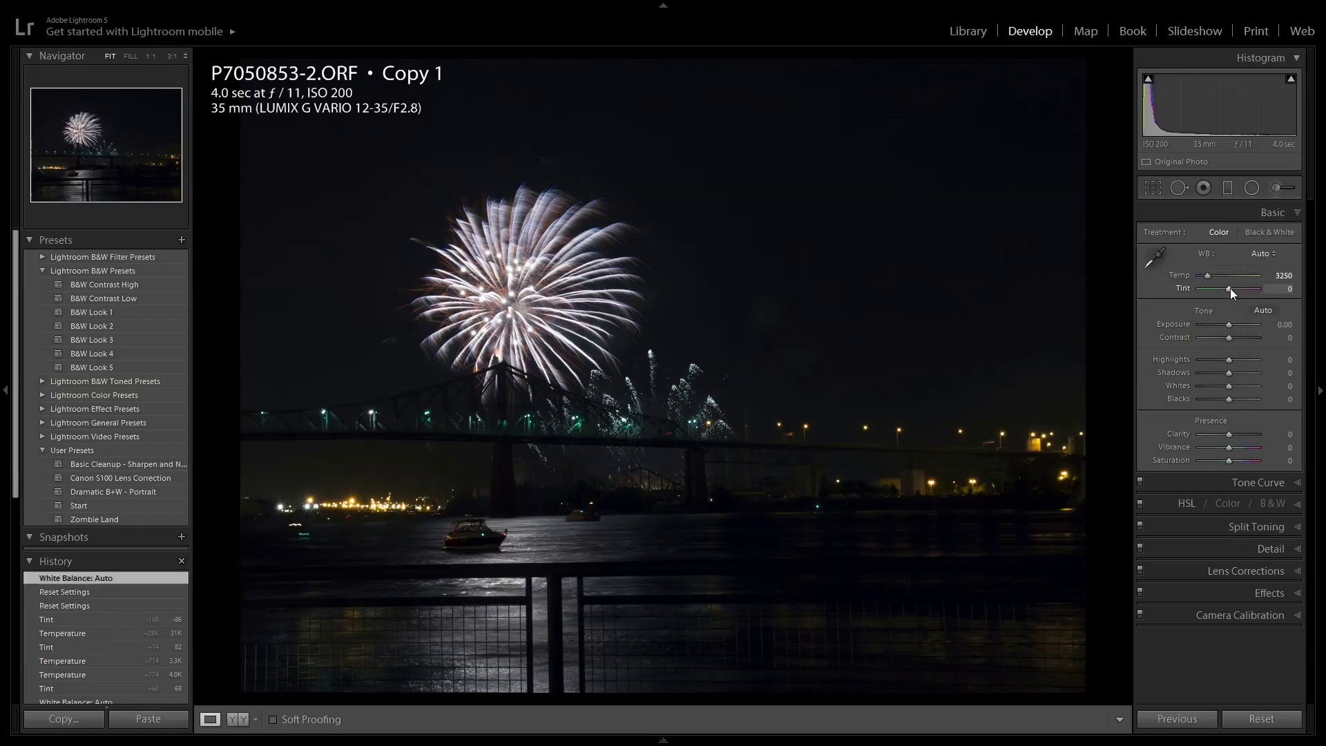
{"action": "mouse_move", "coordinate": [1229, 288]}
{"action": "left_mouse_down"}
{"action": "mouse_move", "coordinate": [1247, 292]}
{"action": "mouse_move", "coordinate": [1207, 276]}
{"action": "left_mouse_up"}
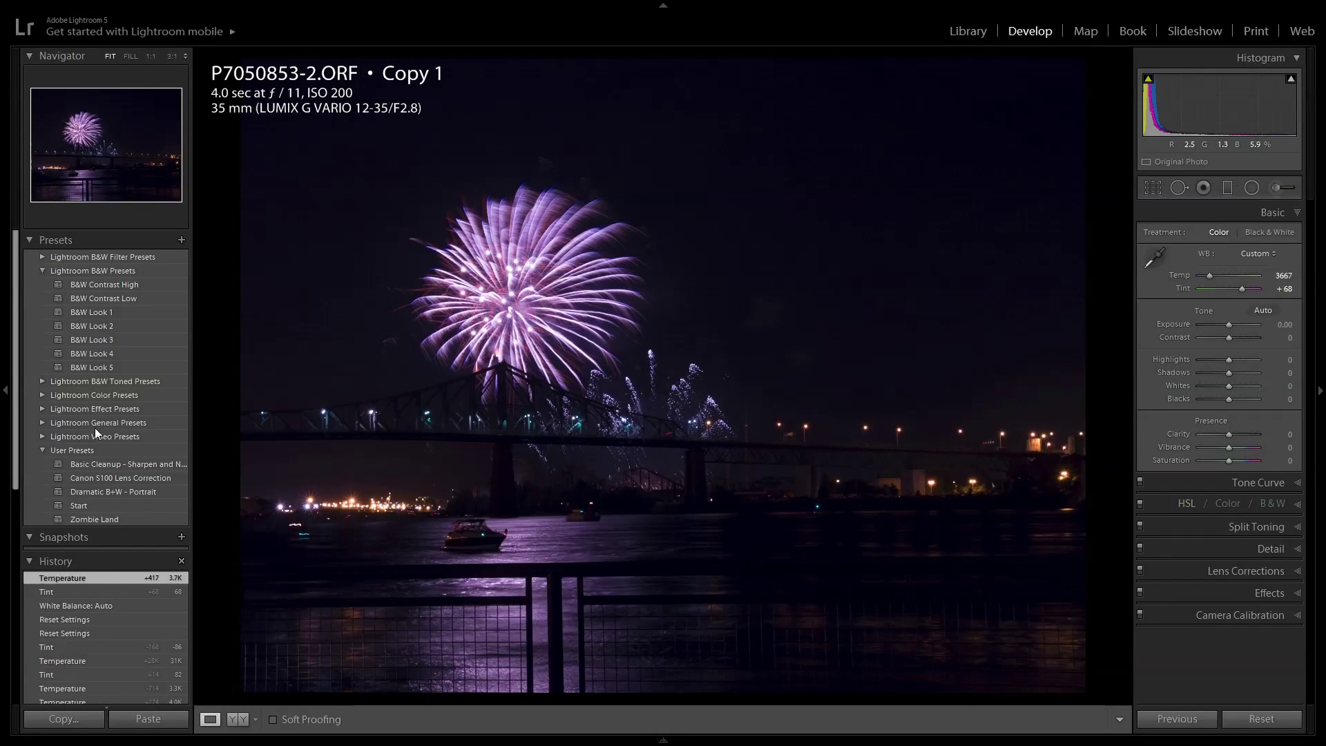
{"action": "left_click_drag", "start_coordinate": [1241, 285], "coordinate": [1244, 287]}
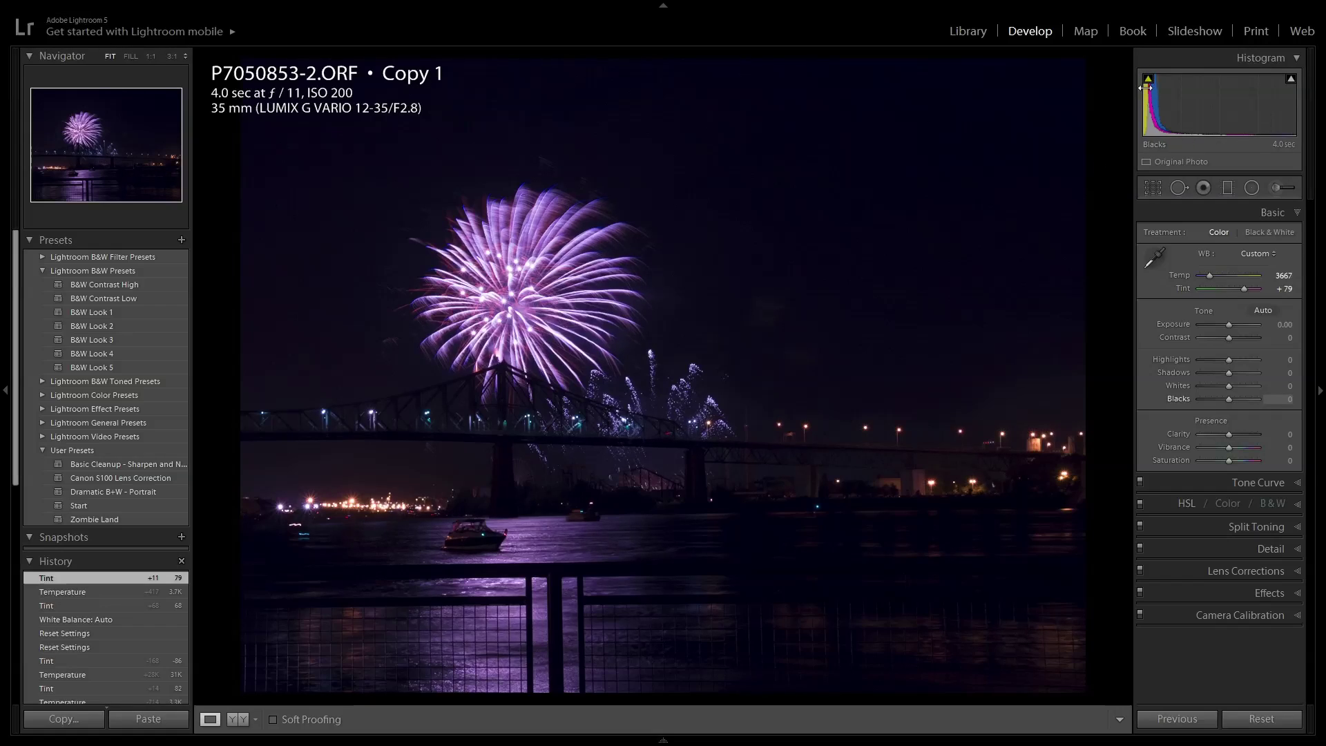
Adjust the photo's tone with Exposure +0.71, Contrast +12, Highlights -36 and Shadows +100
{"action": "left_click_drag", "start_coordinate": [1229, 325], "coordinate": [1233, 324]}
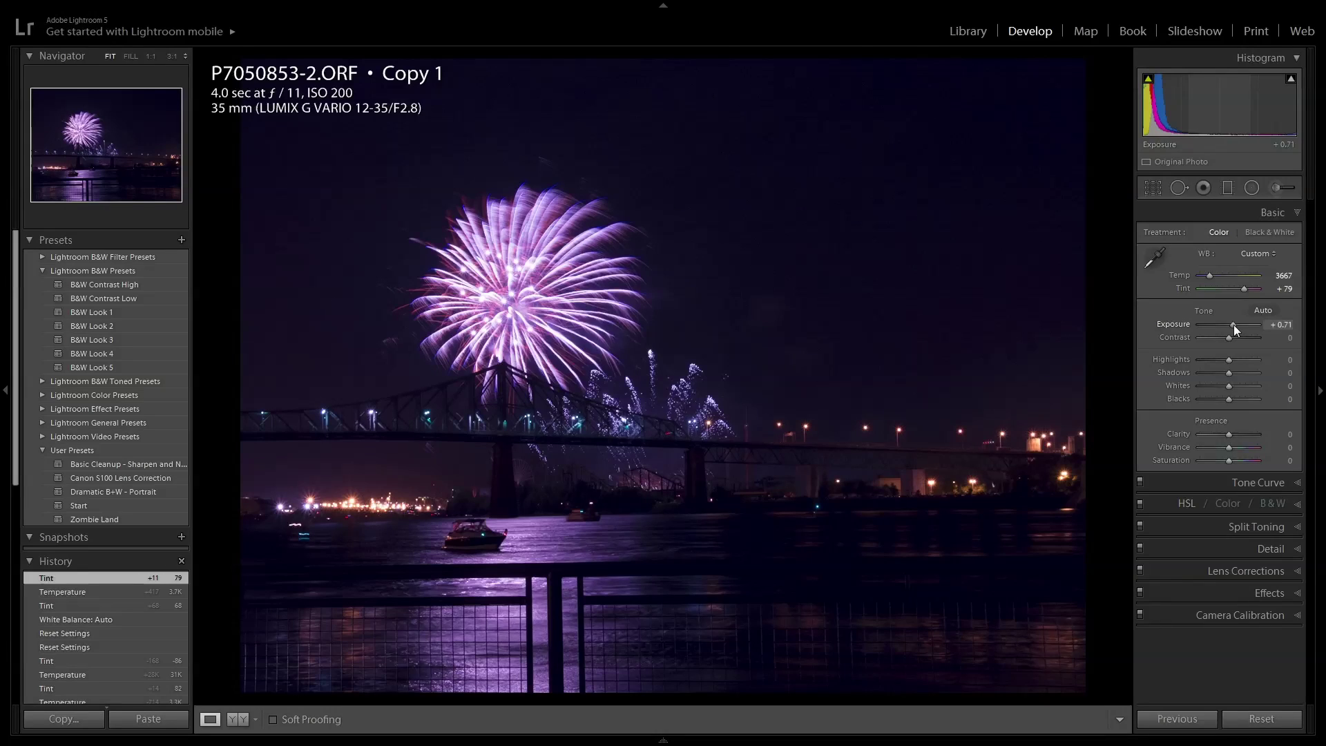
{"action": "left_click_drag", "start_coordinate": [1227, 337], "coordinate": [1231, 337]}
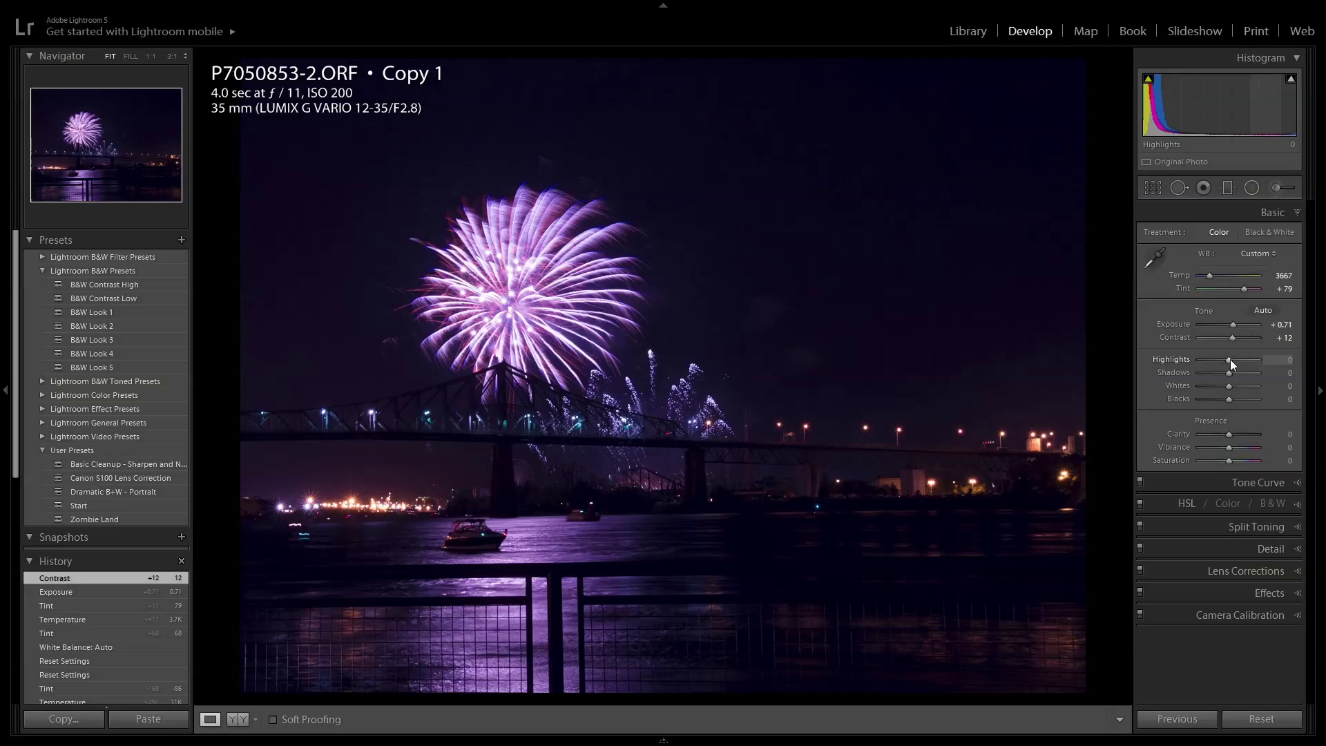
{"action": "mouse_move", "coordinate": [1229, 359]}
{"action": "left_mouse_down"}
{"action": "mouse_move", "coordinate": [1253, 381]}
{"action": "mouse_move", "coordinate": [1216, 361]}
{"action": "left_mouse_up"}
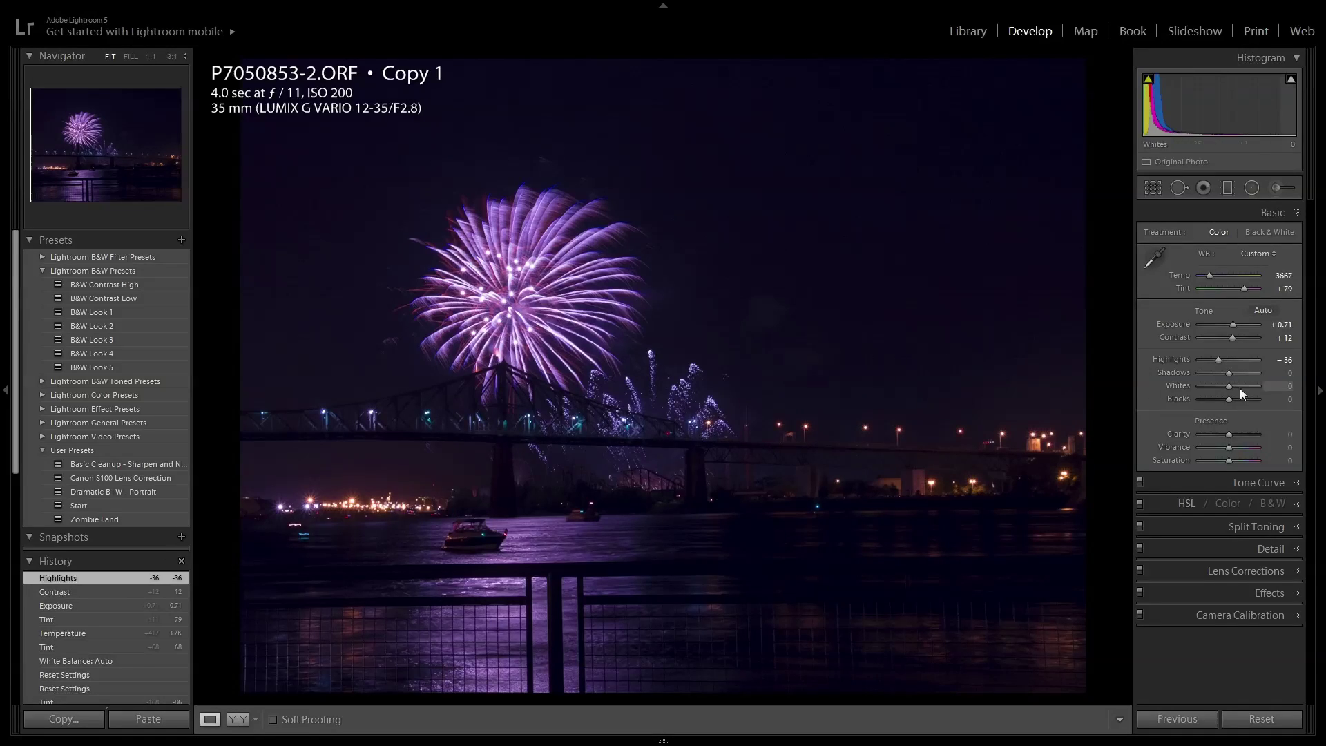
{"action": "left_click_drag", "start_coordinate": [1229, 375], "coordinate": [1258, 371]}
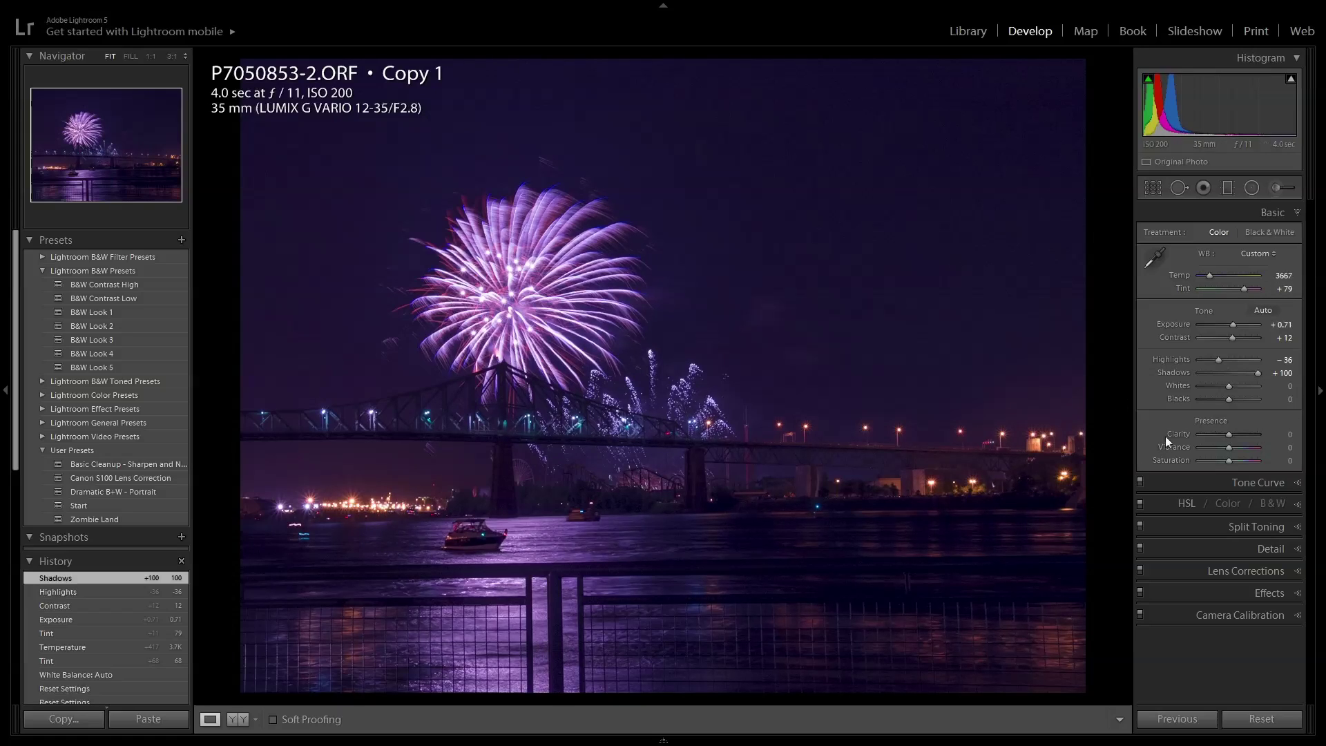
{"action": "double_click", "coordinate": [1256, 373]}
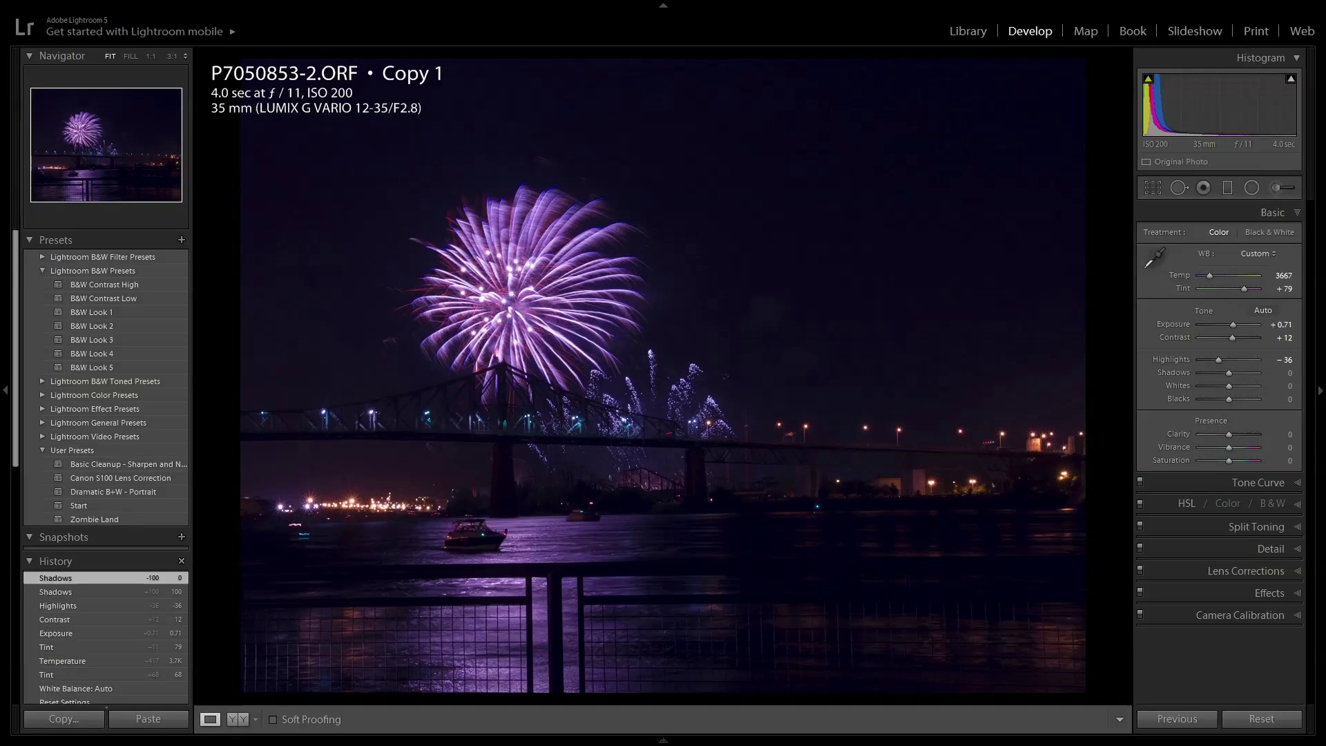
{"action": "left_click_drag", "start_coordinate": [1227, 372], "coordinate": [1303, 379]}
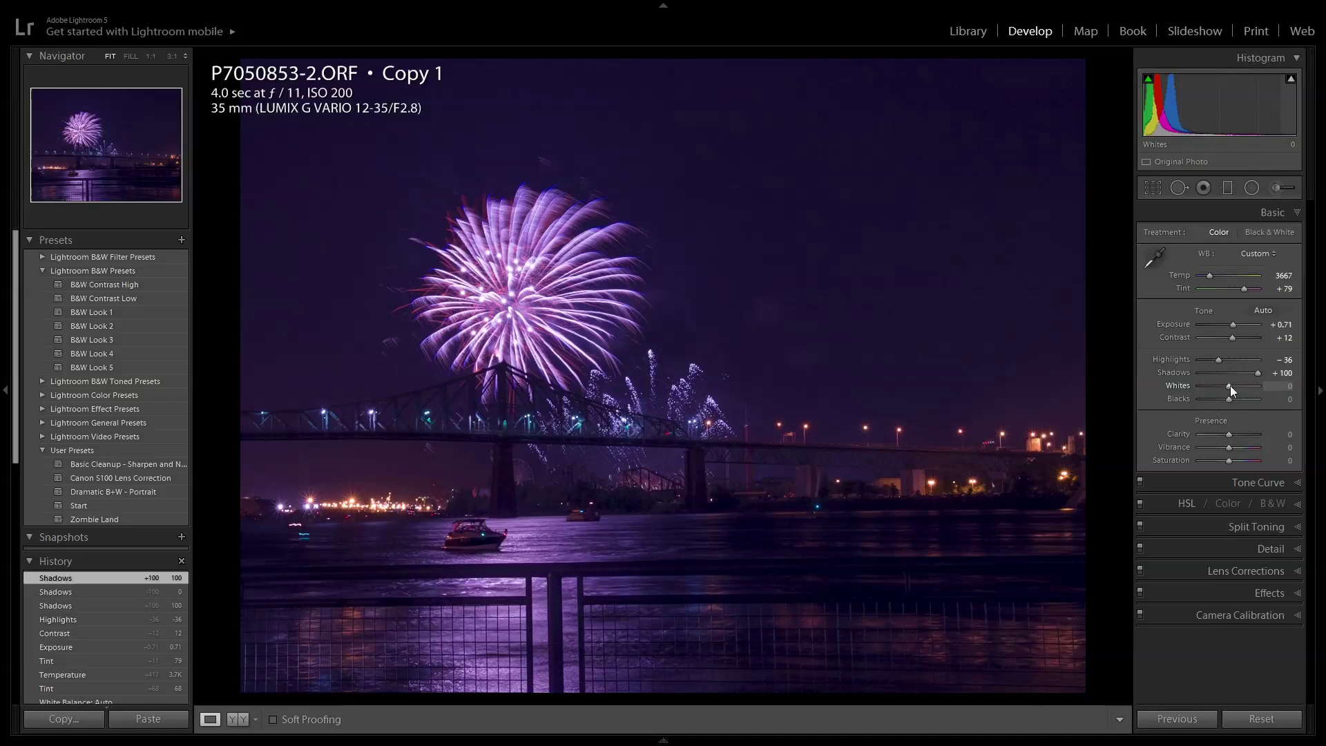
Set Whites to +7 and Blacks to -40, checking the highlight clipping preview
{"action": "left_click_drag", "start_coordinate": [1230, 386], "coordinate": [1233, 384]}
{"action": "left_click_drag", "start_coordinate": [1233, 384], "coordinate": [1232, 383]}
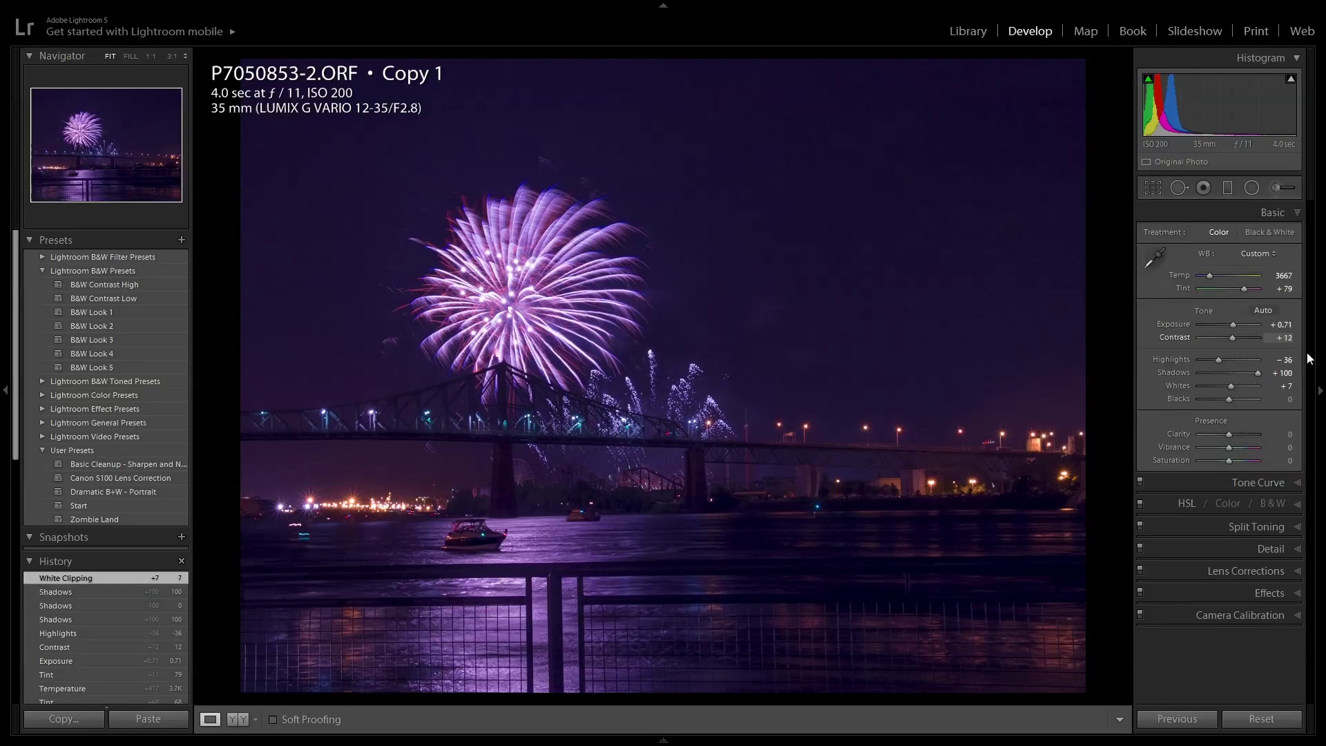
{"action": "left_click_drag", "start_coordinate": [1238, 387], "coordinate": [1245, 387]}
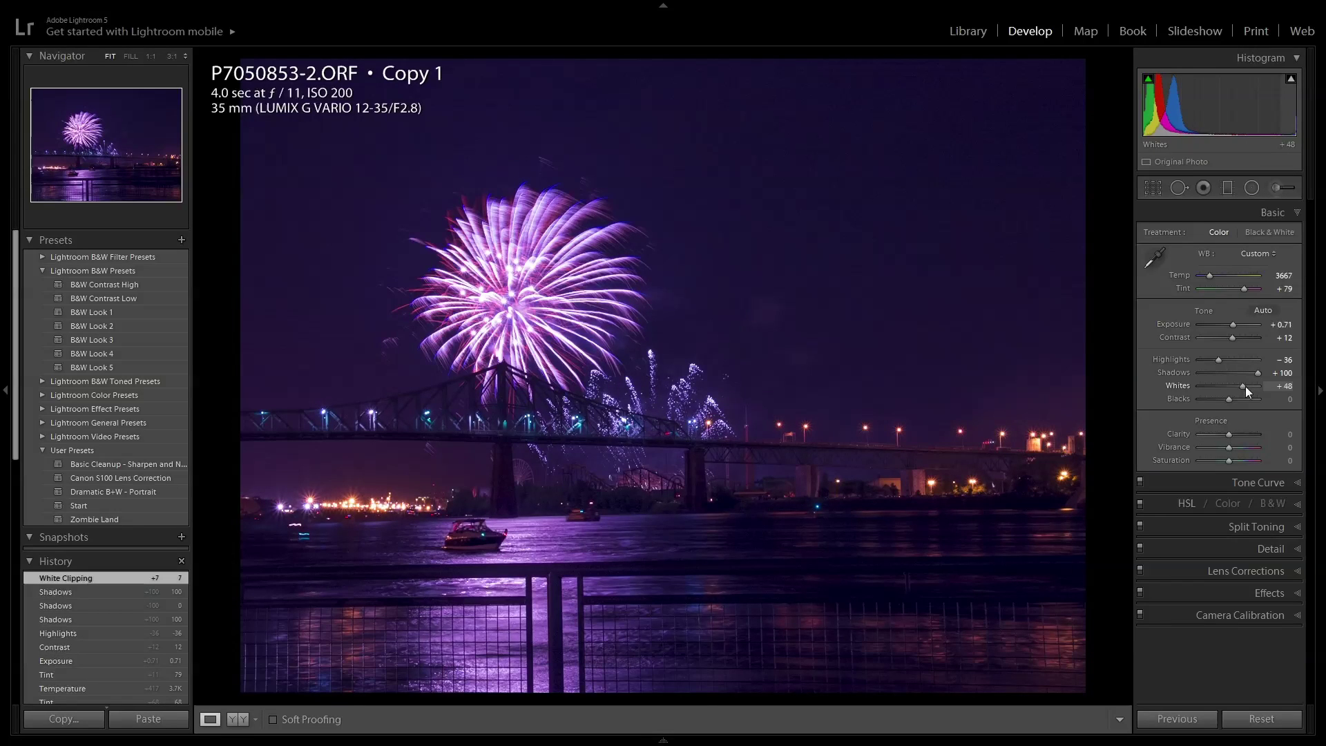
{"action": "left_click_drag", "start_coordinate": [1237, 387], "coordinate": [1233, 387]}
{"action": "key", "text": "alt"}
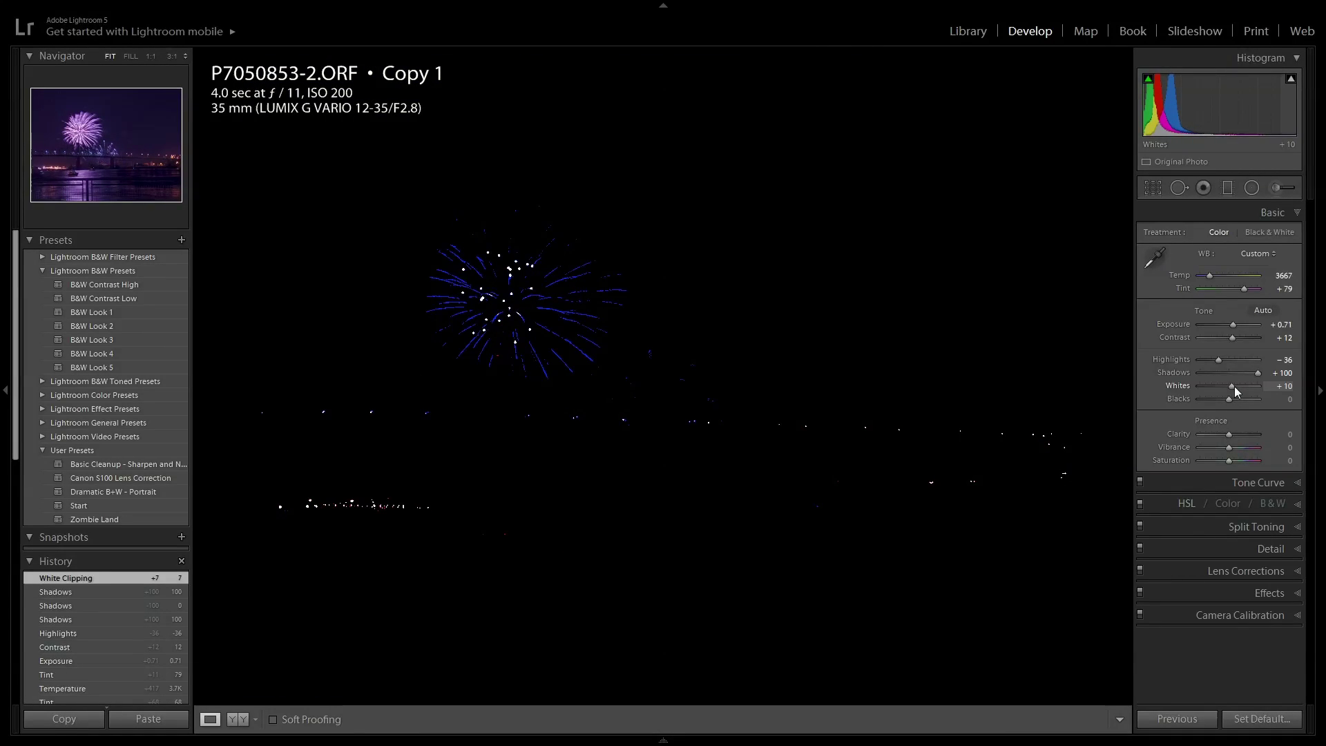
{"action": "left_click_drag", "start_coordinate": [1233, 387], "coordinate": [1211, 399]}
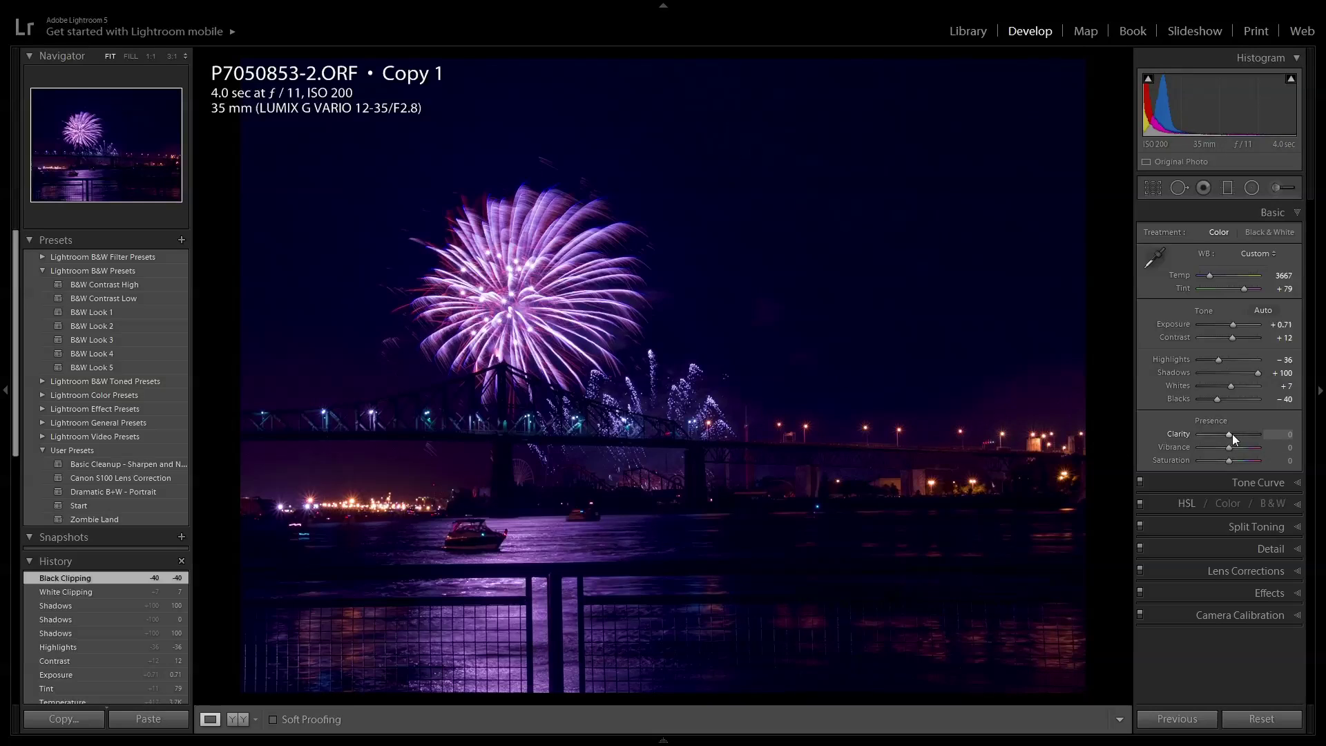
Set Clarity to +14 and Vibrance to +29, and compare the result with the unedited version
{"action": "left_click_drag", "start_coordinate": [1230, 433], "coordinate": [1232, 433]}
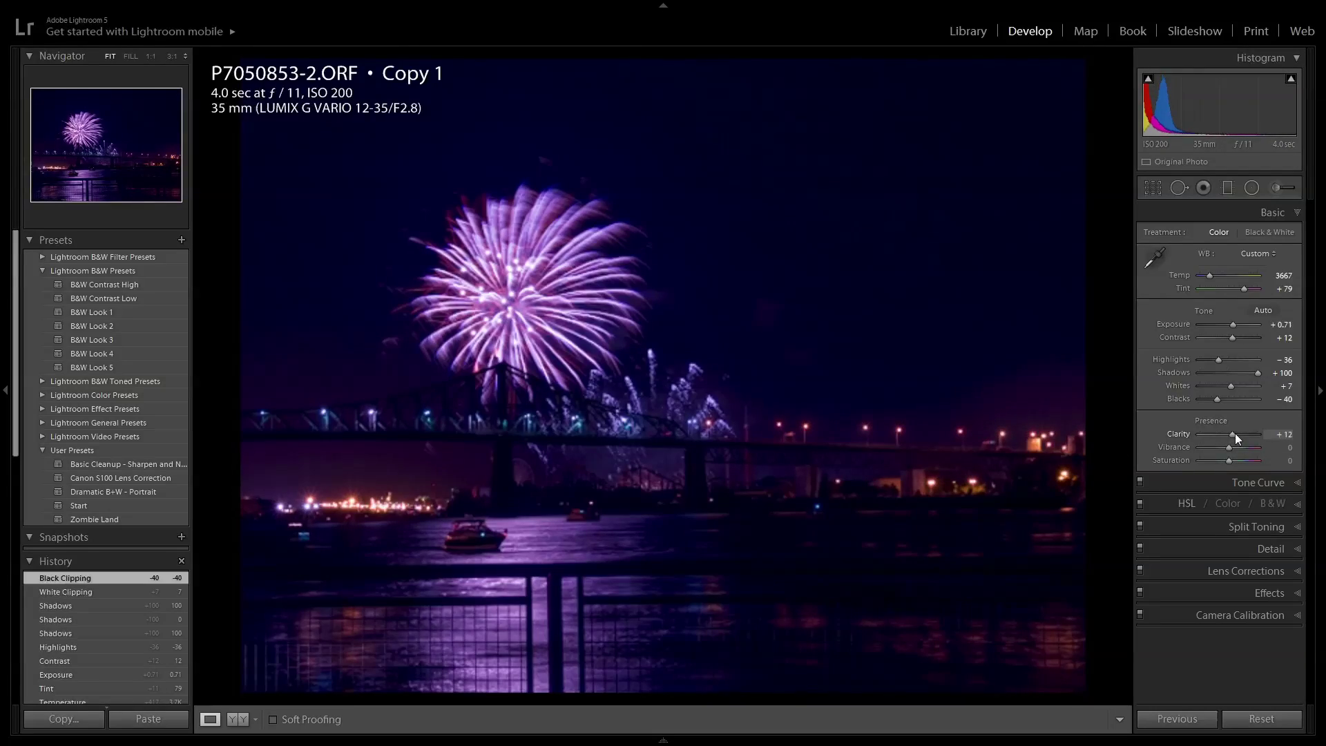
{"action": "left_click_drag", "start_coordinate": [1228, 446], "coordinate": [1236, 446]}
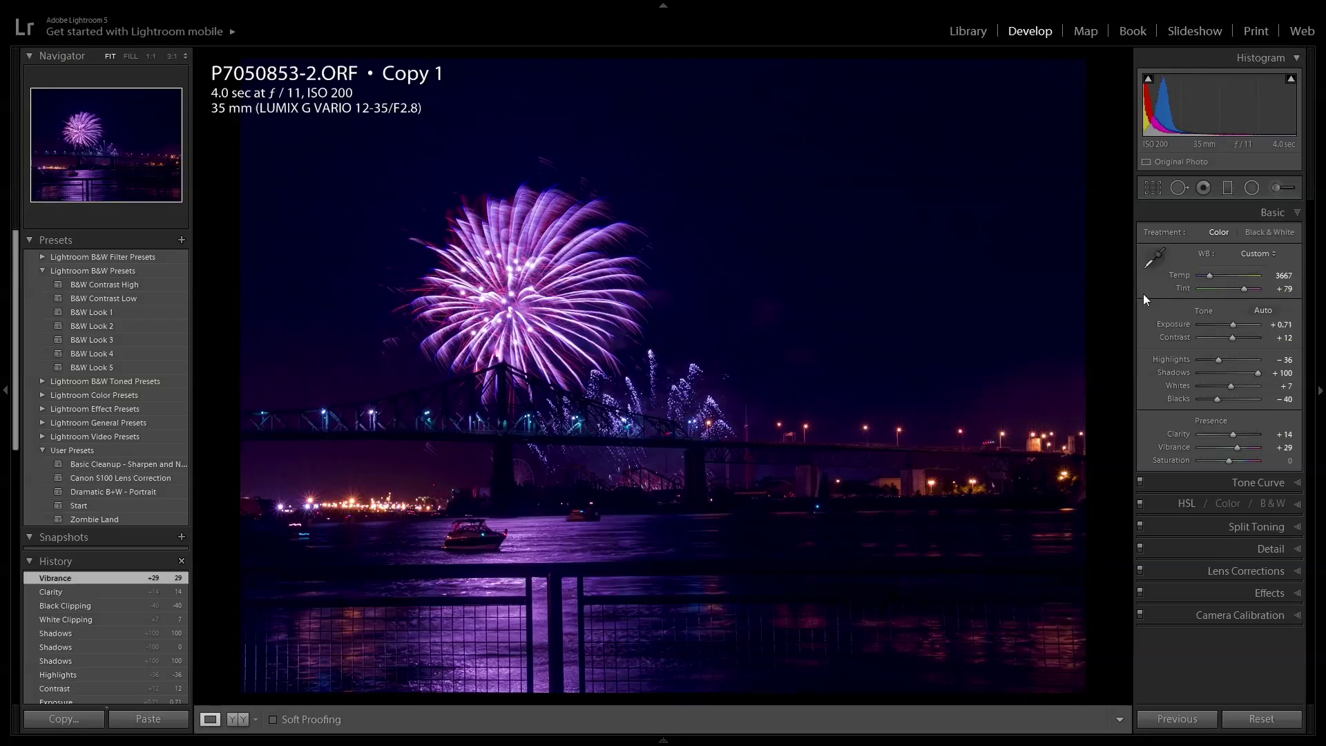
{"action": "key", "text": "backslash"}
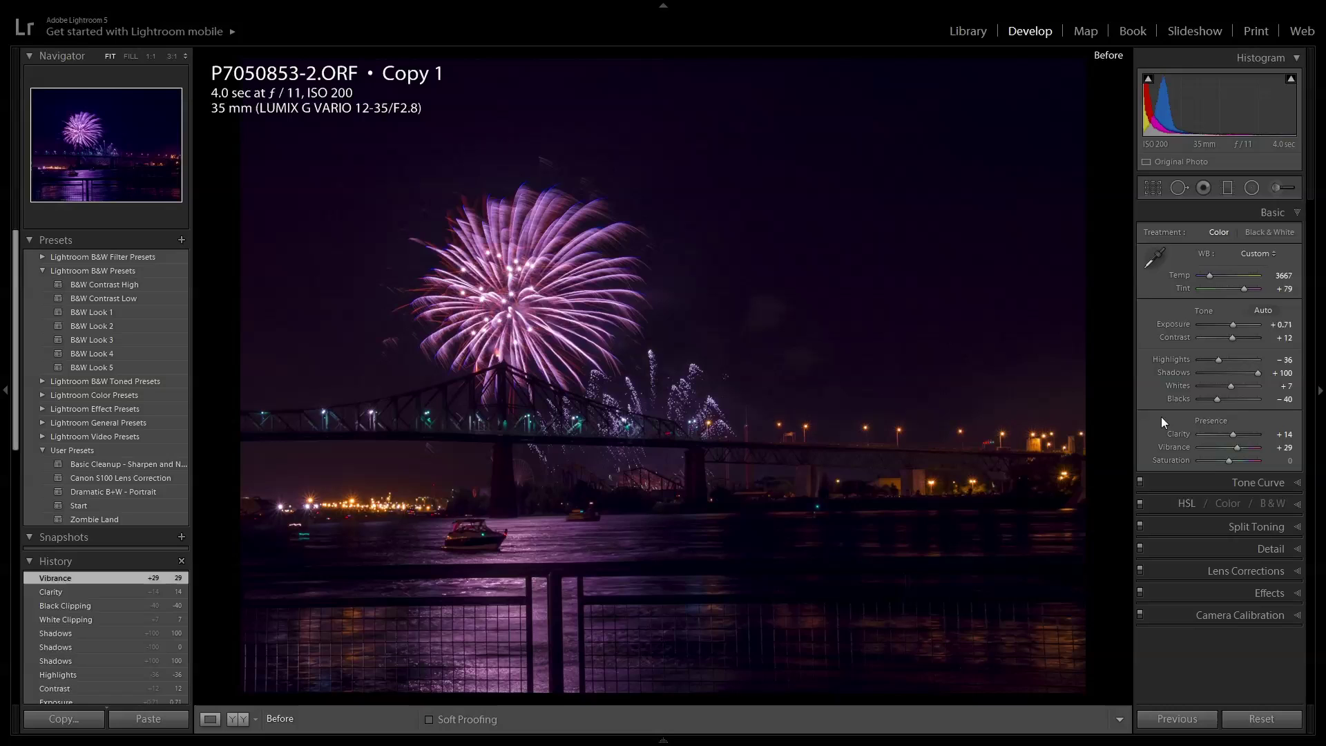
{"action": "key", "text": "backslash"}
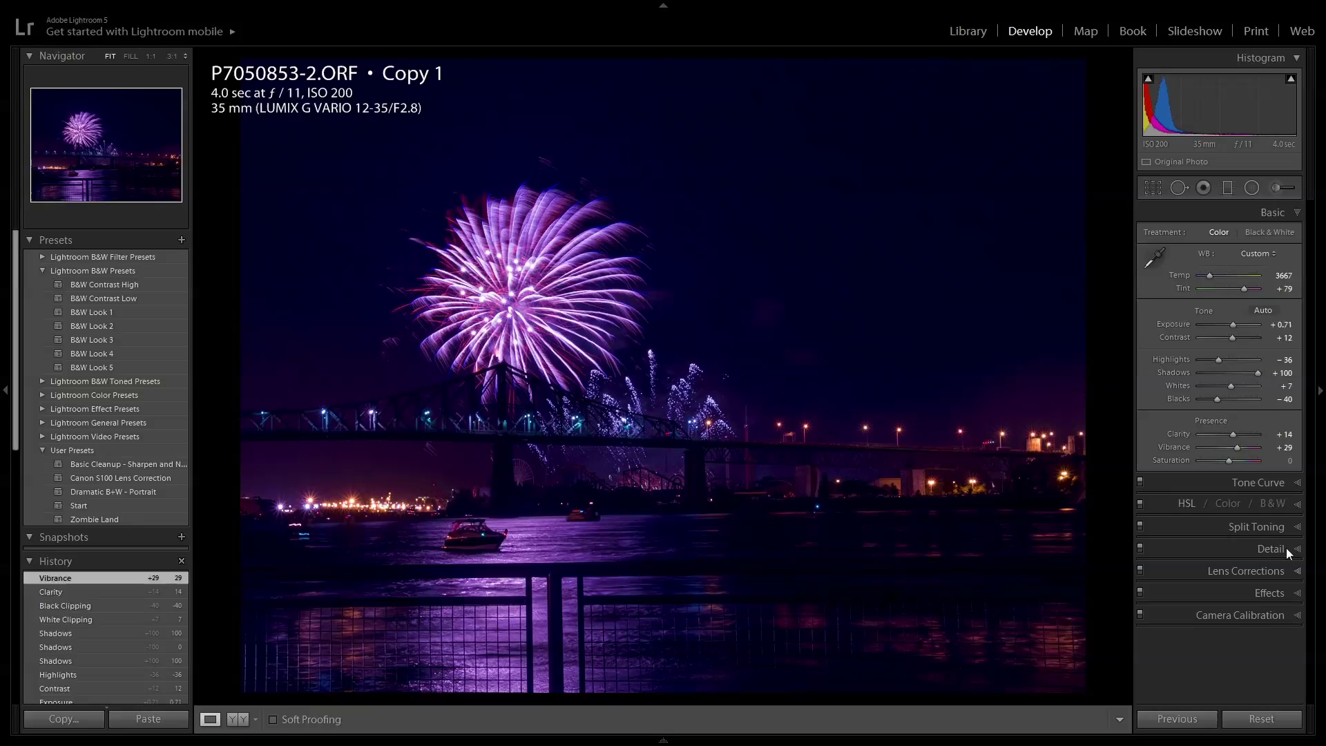
Crop the photo with a custom aspect to a portrait frame around the firework, bridge and boat, trimming the empty right side and lower railing
{"action": "left_click", "coordinate": [1156, 192]}
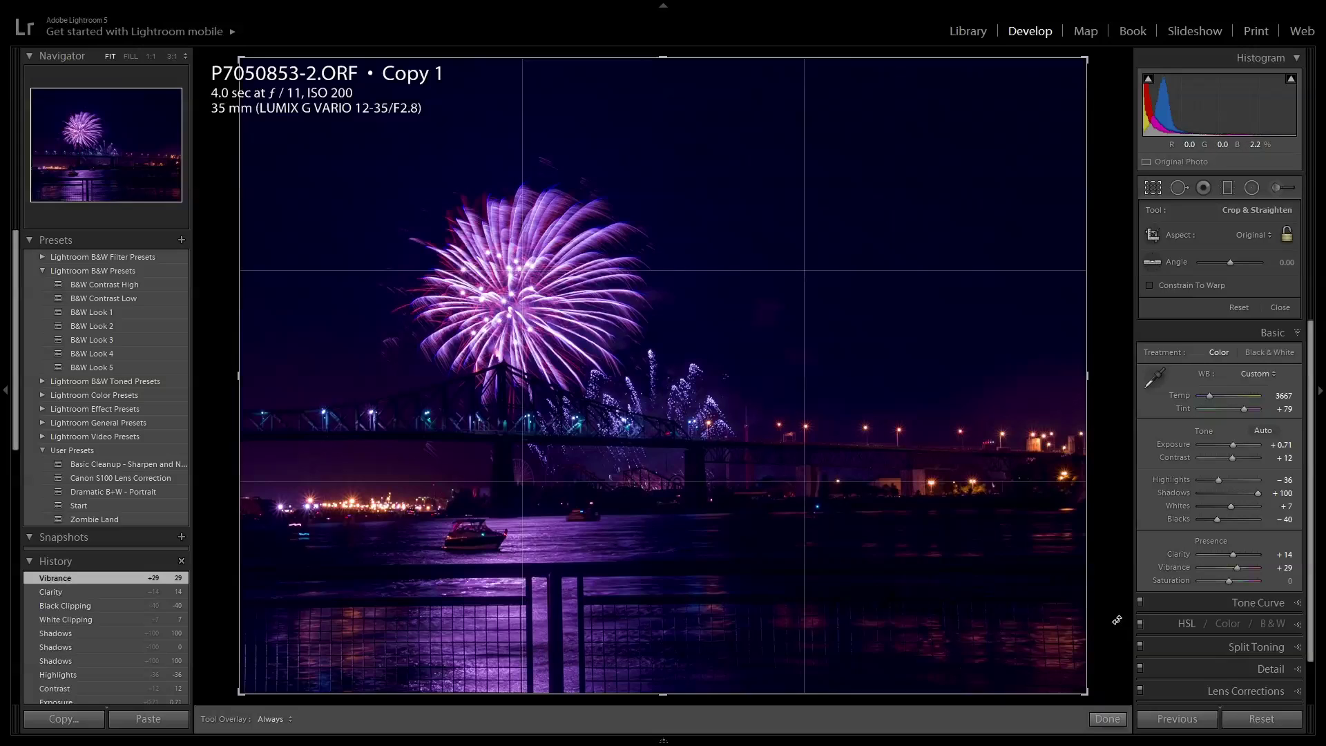
{"action": "left_click_drag", "start_coordinate": [1087, 696], "coordinate": [1081, 691]}
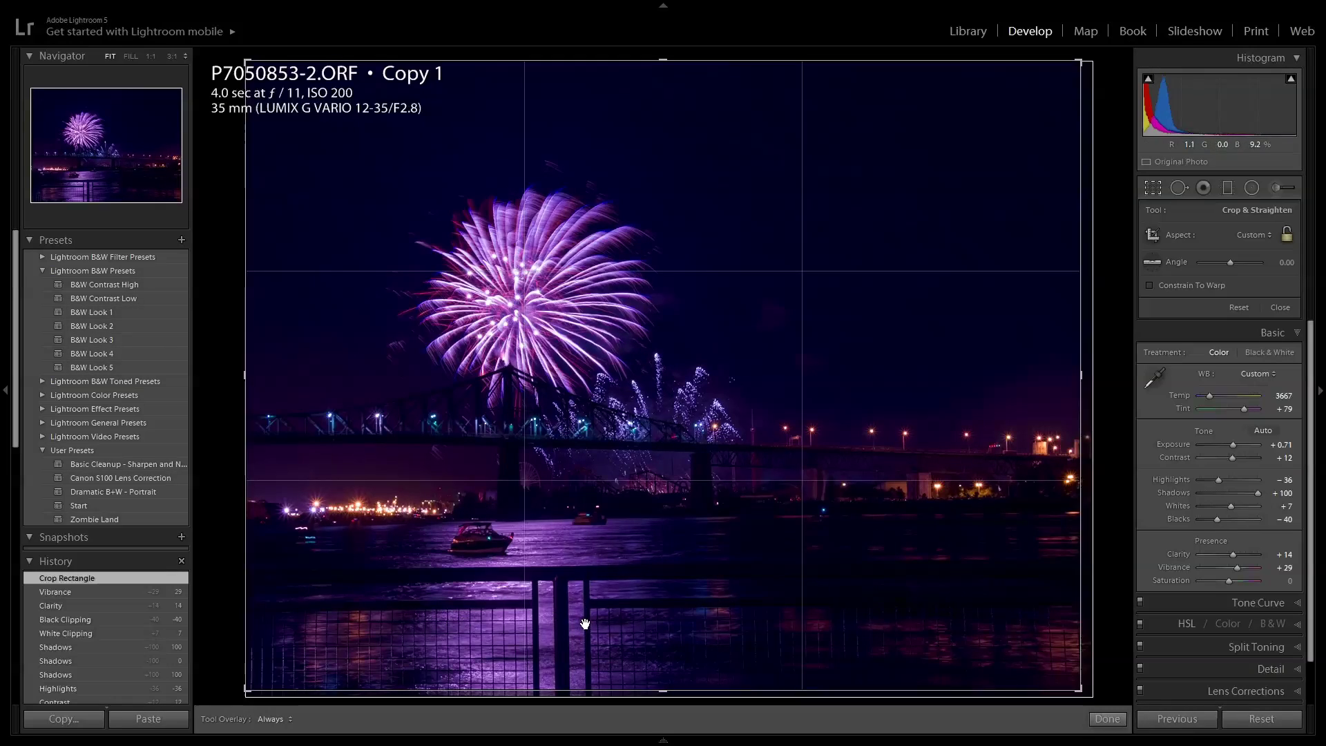
{"action": "left_click_drag", "start_coordinate": [1079, 690], "coordinate": [939, 649]}
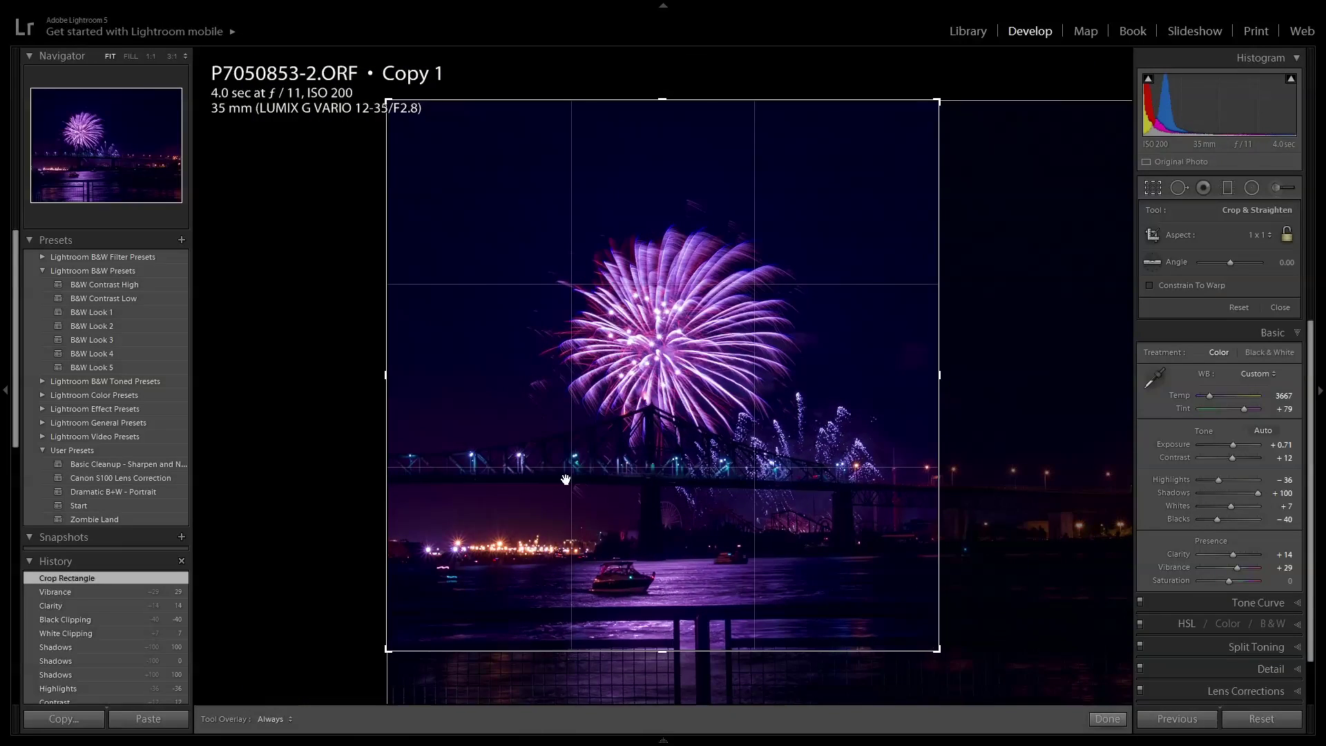
{"action": "left_click_drag", "start_coordinate": [386, 376], "coordinate": [426, 376]}
{"action": "left_click_drag", "start_coordinate": [662, 100], "coordinate": [661, 112]}
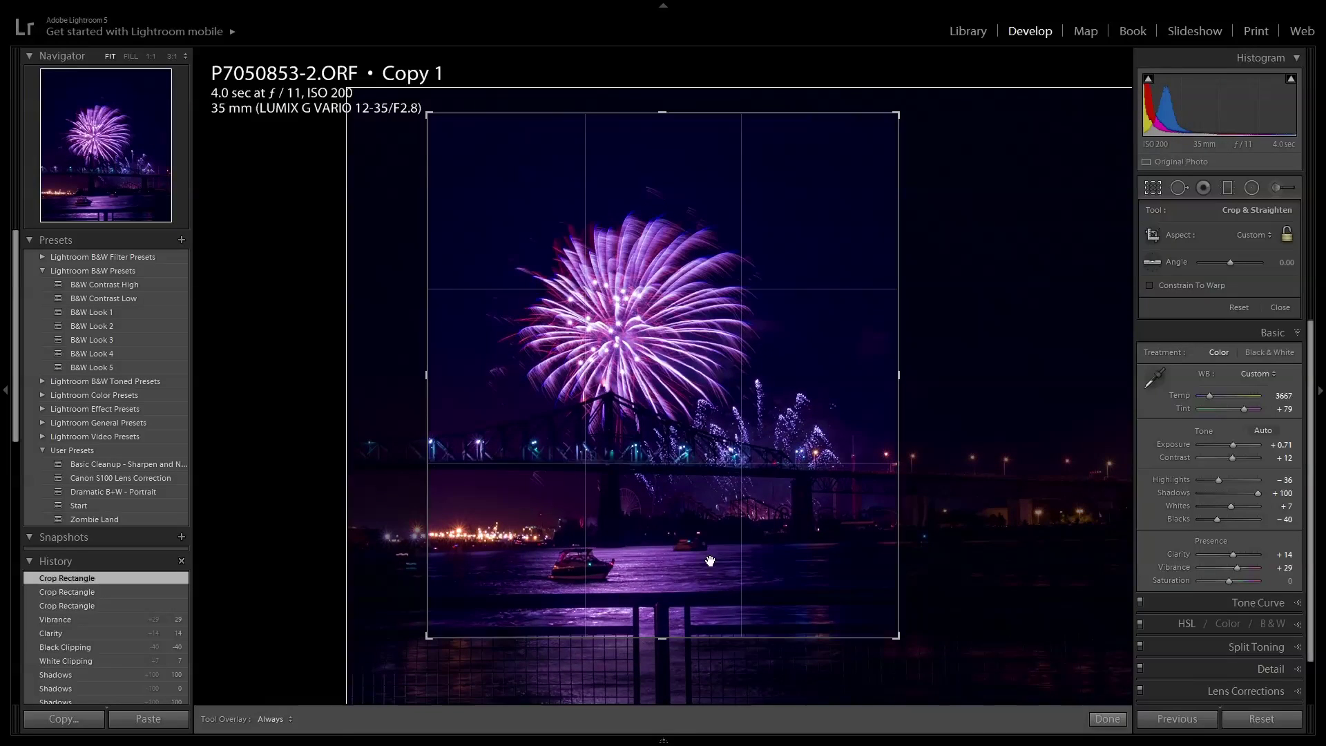
{"action": "left_click_drag", "start_coordinate": [662, 637], "coordinate": [661, 649]}
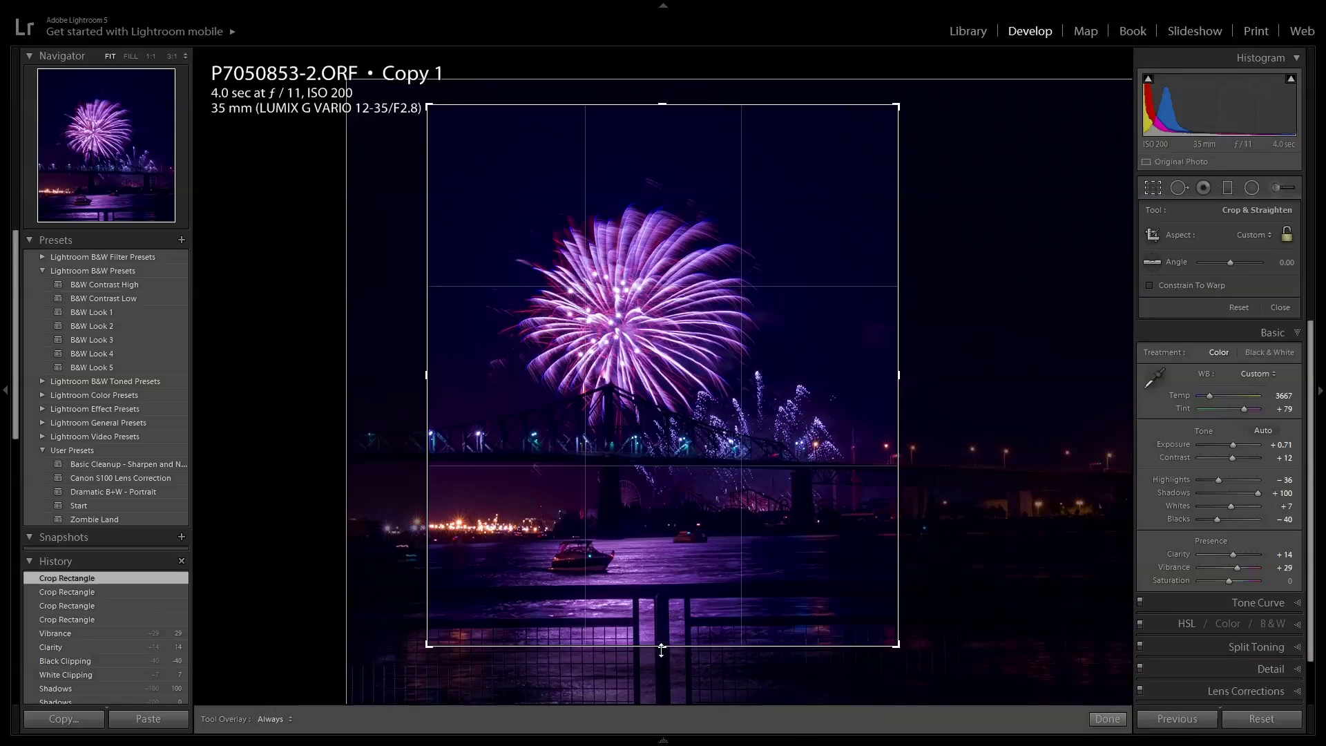
{"action": "left_click_drag", "start_coordinate": [660, 648], "coordinate": [661, 649]}
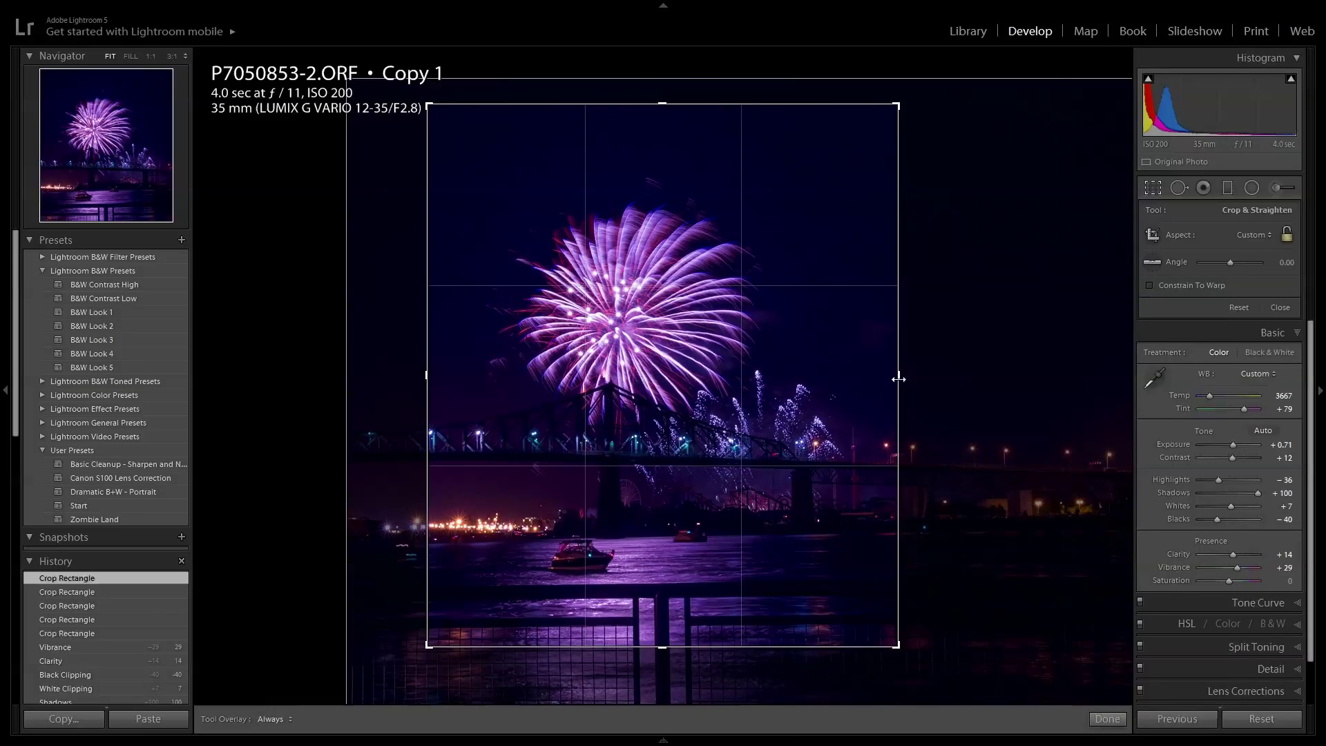
{"action": "left_click_drag", "start_coordinate": [901, 378], "coordinate": [905, 378]}
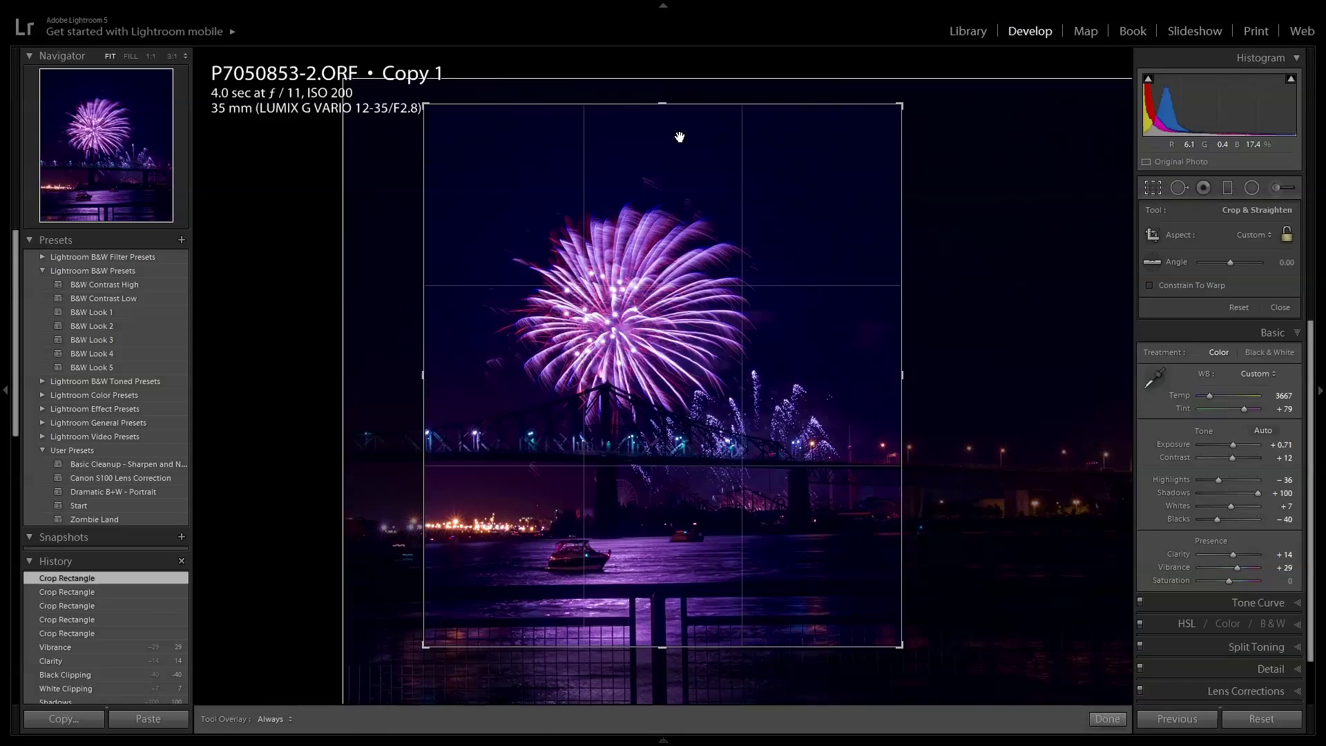
{"action": "left_click_drag", "start_coordinate": [650, 105], "coordinate": [666, 100]}
{"action": "left_click_drag", "start_coordinate": [424, 377], "coordinate": [429, 376]}
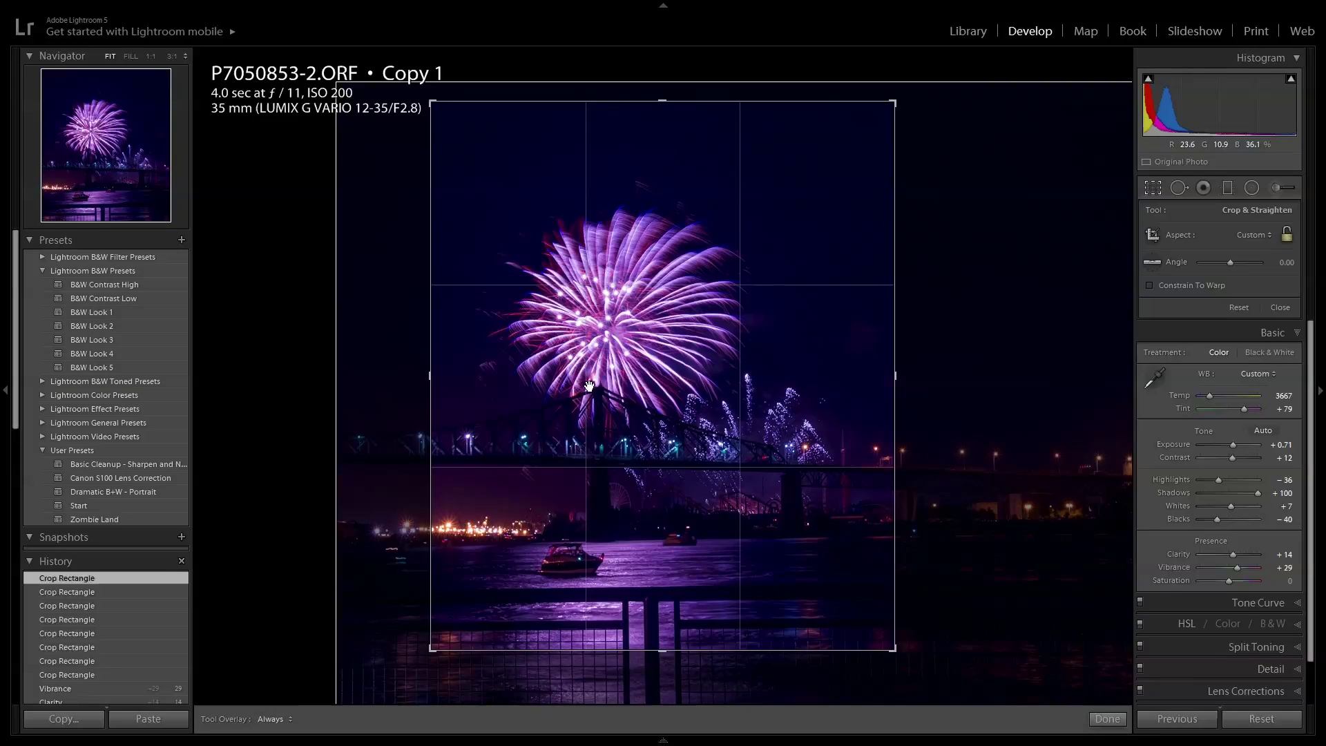
{"action": "key", "text": "Return"}
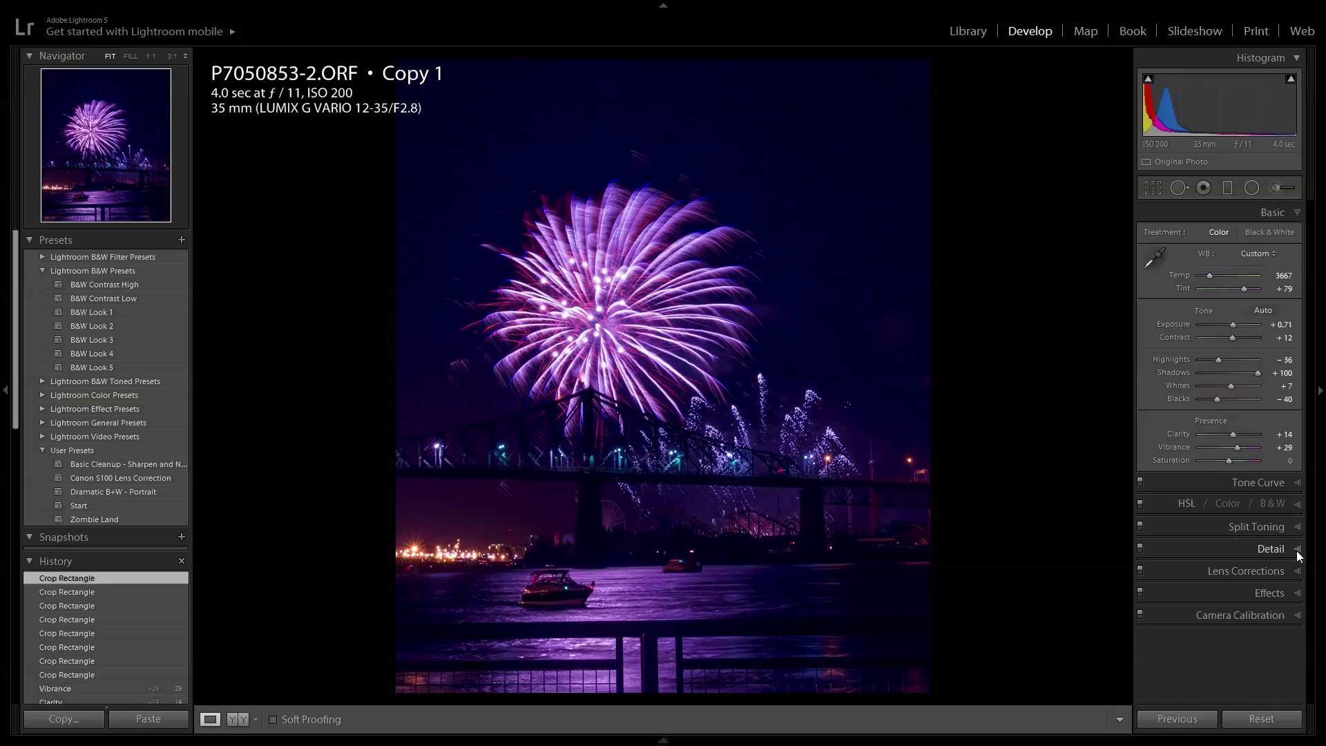
Add a Highlight Priority post-crop vignette with an amount of -17
{"action": "left_click", "coordinate": [1291, 595]}
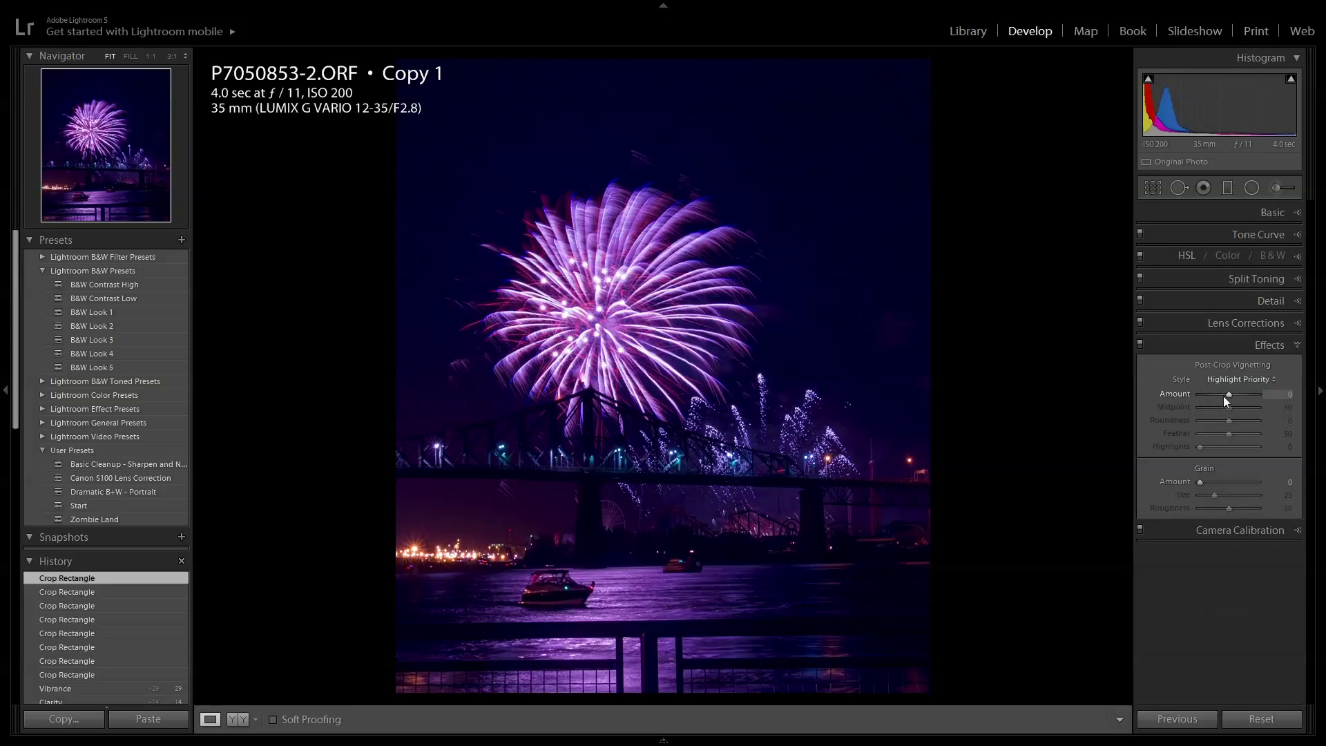
{"action": "left_click_drag", "start_coordinate": [1227, 398], "coordinate": [1221, 395]}
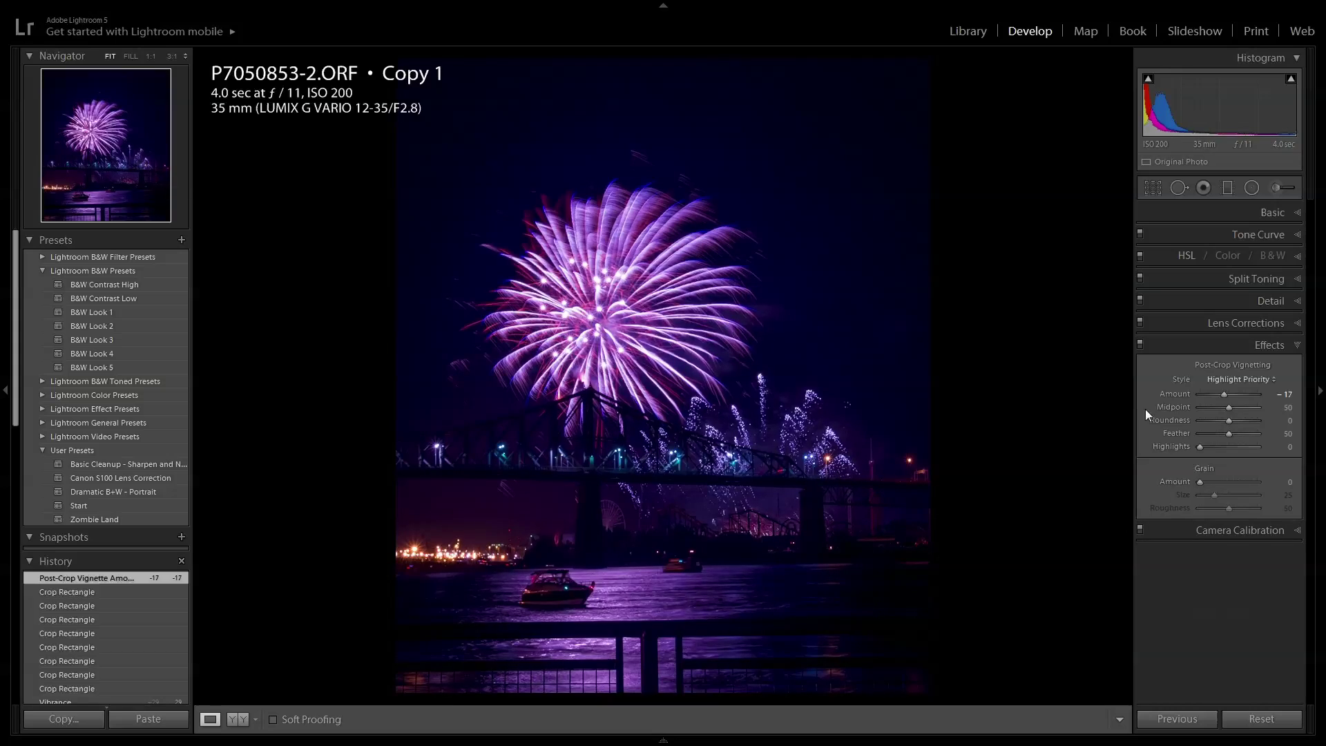
Sharpen the photo with an Amount of 50 and Masking of 37, inspecting the firework at 1:1
{"action": "left_click", "coordinate": [1302, 302]}
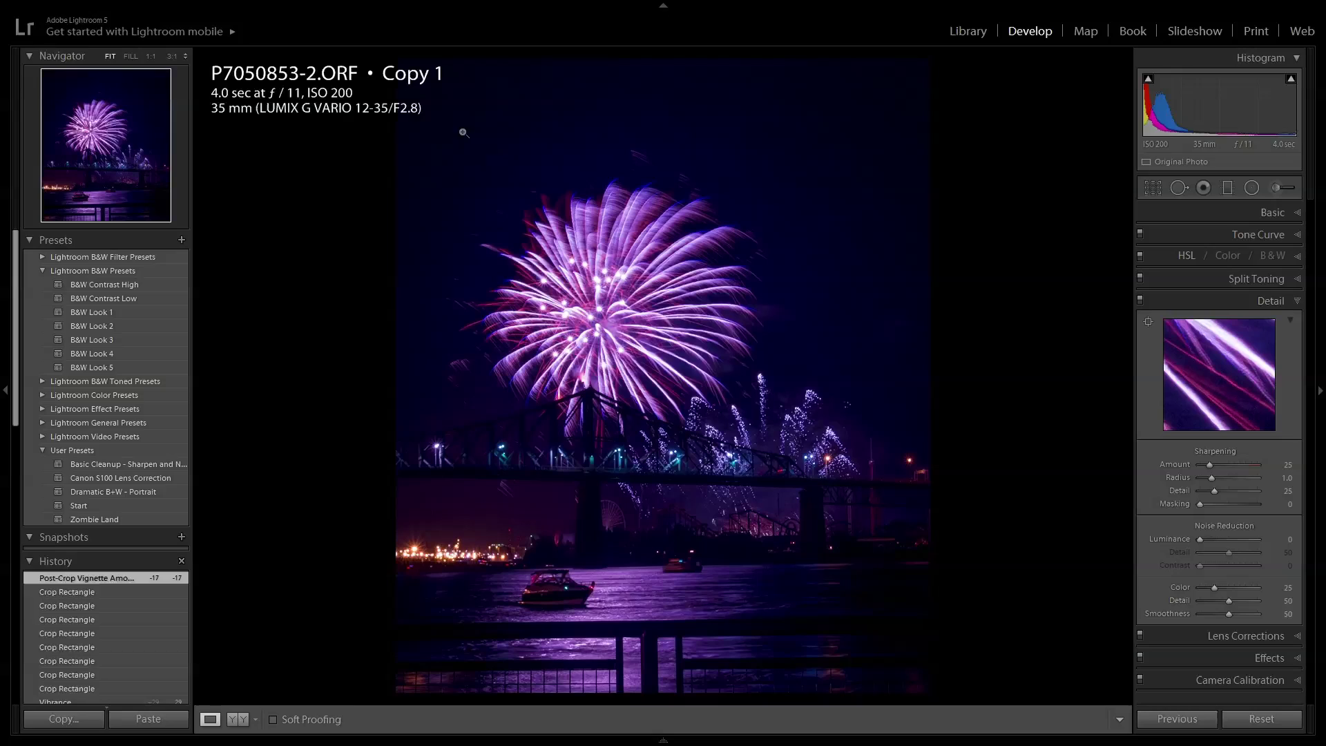
{"action": "left_click", "coordinate": [611, 359]}
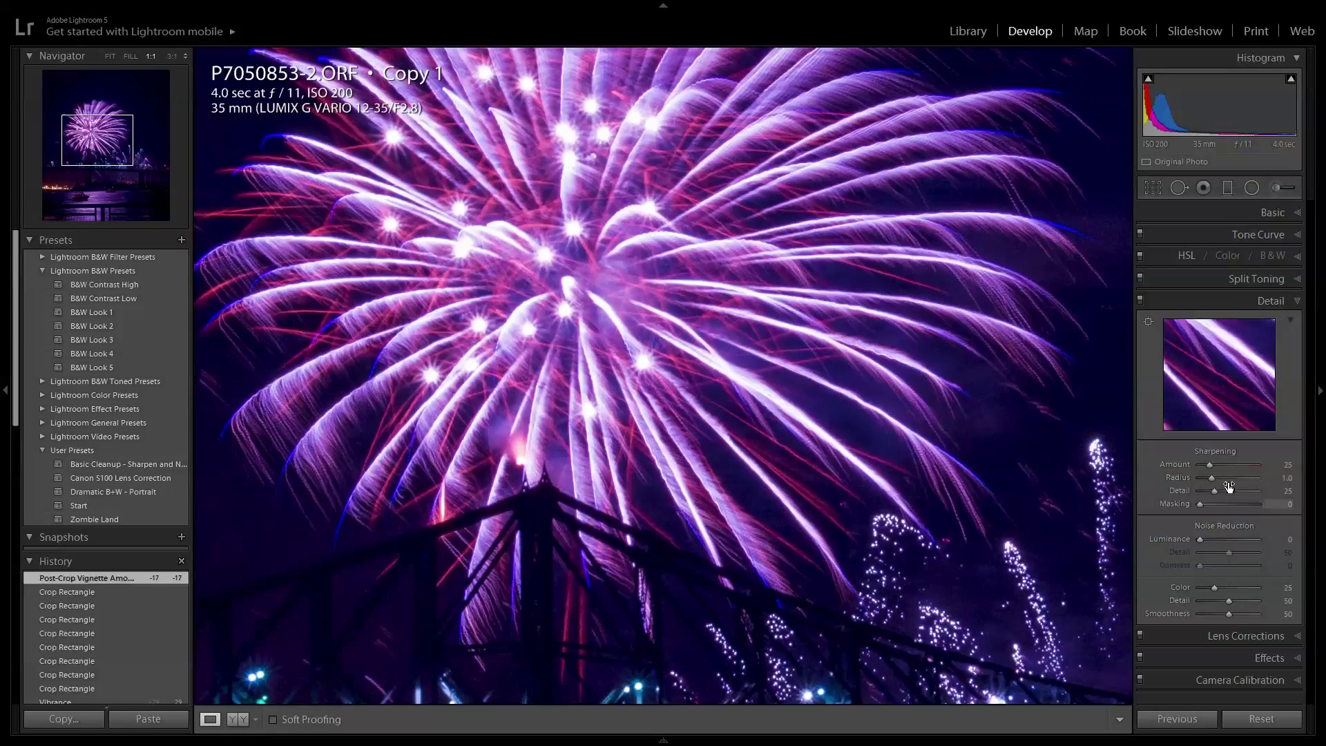
{"action": "left_click_drag", "start_coordinate": [1218, 464], "coordinate": [1219, 466]}
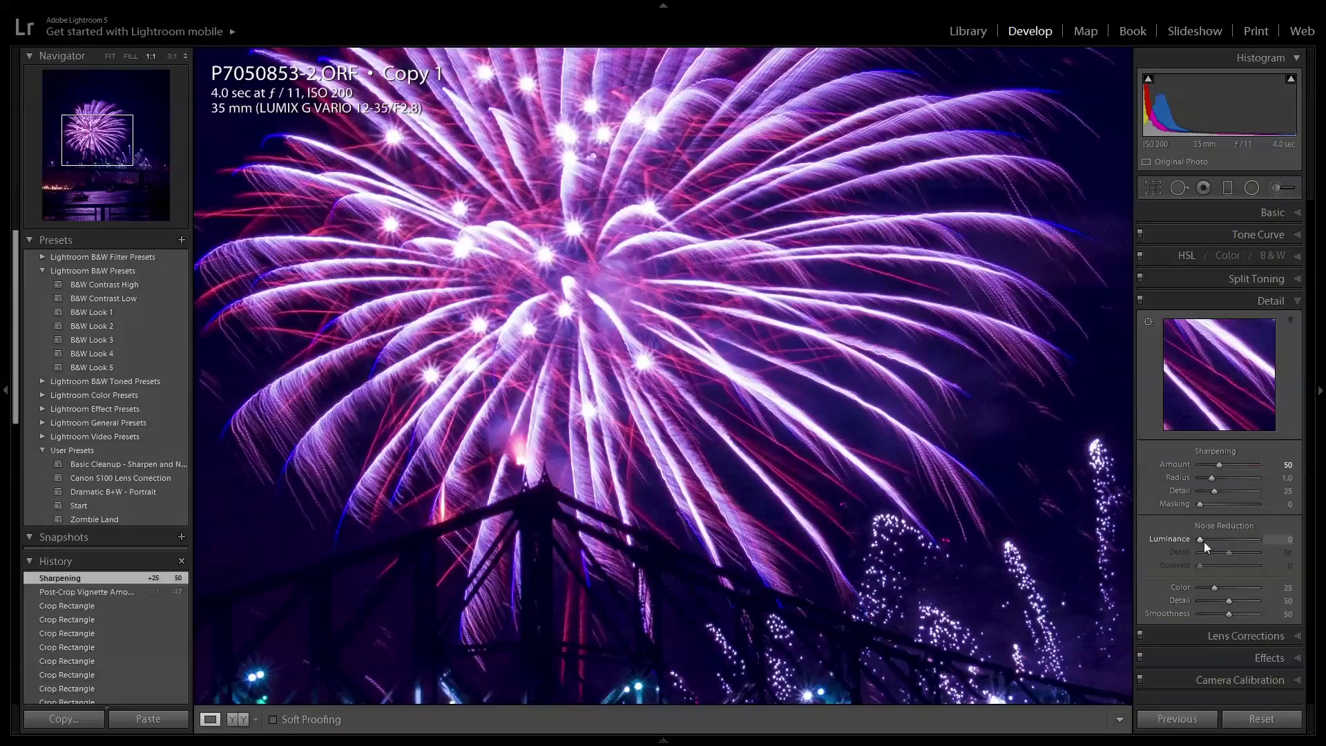
{"action": "key", "text": "alt"}
{"action": "left_click_drag", "start_coordinate": [1200, 504], "coordinate": [1221, 504]}
{"action": "left_click", "coordinate": [668, 372]}
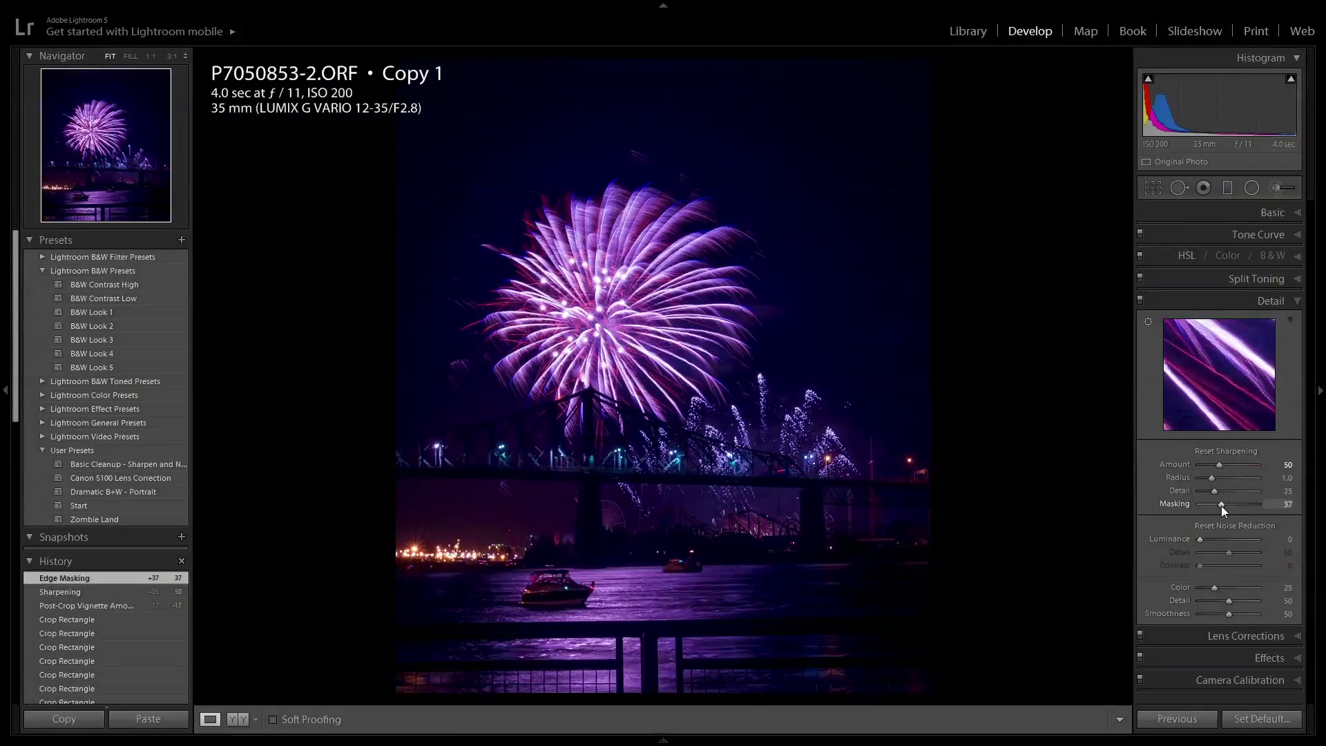
Set the sharpening Masking to 75 and Luminance noise reduction to 10, checking the firework at 1:1
{"action": "left_click_drag", "start_coordinate": [1221, 505], "coordinate": [1237, 505]}
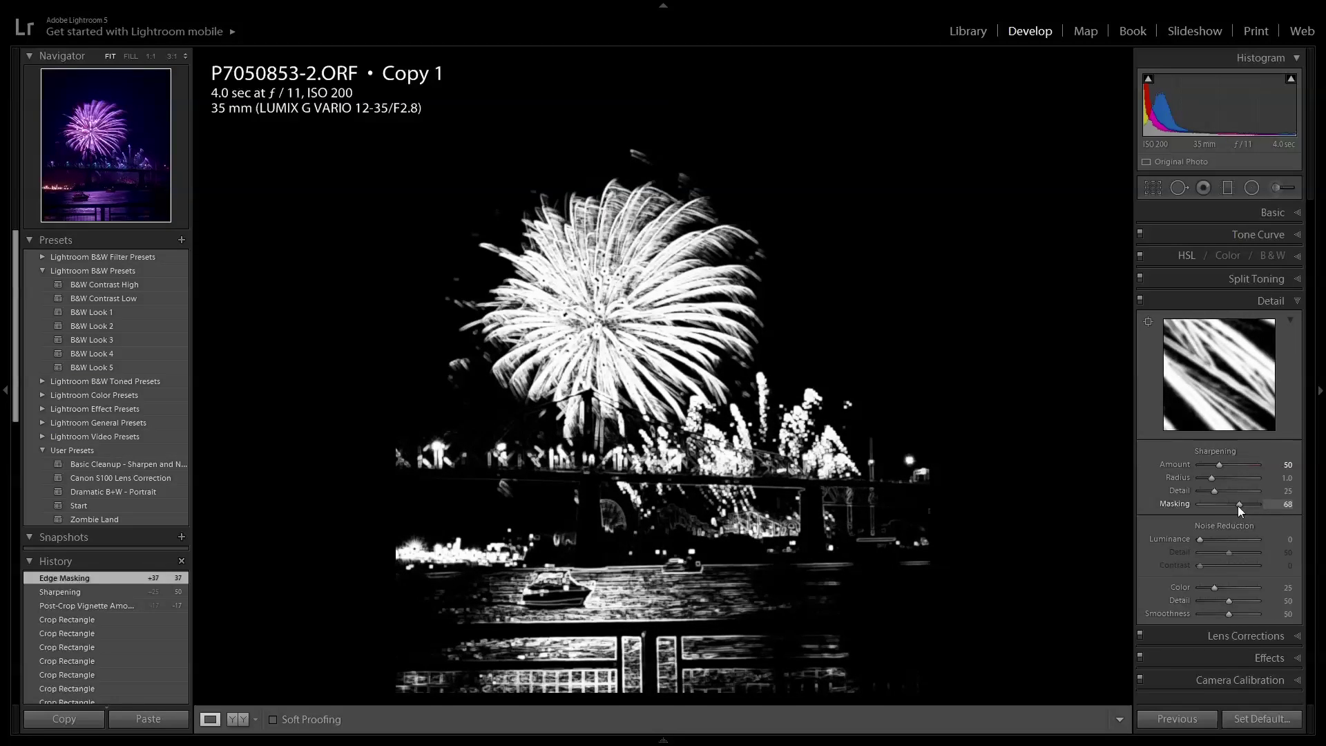
{"action": "left_click_drag", "start_coordinate": [1238, 506], "coordinate": [1237, 500]}
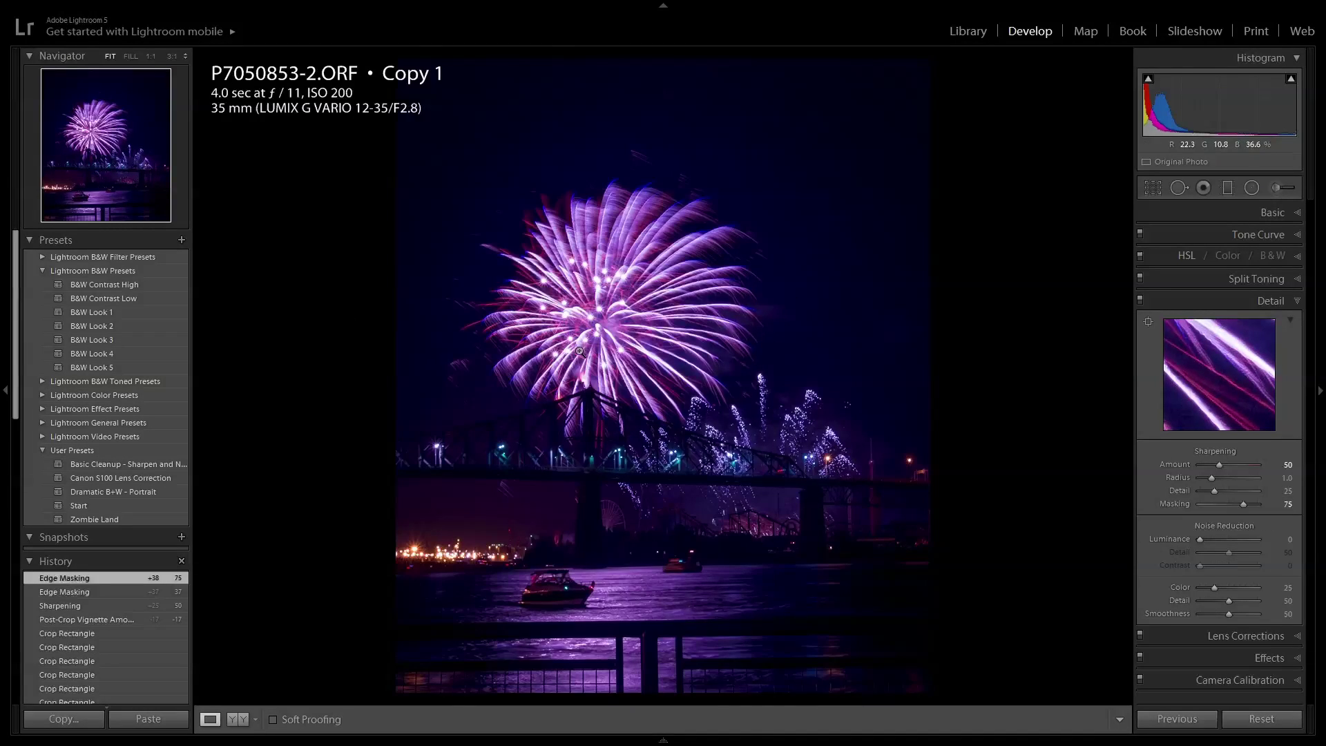
{"action": "left_click", "coordinate": [1202, 540]}
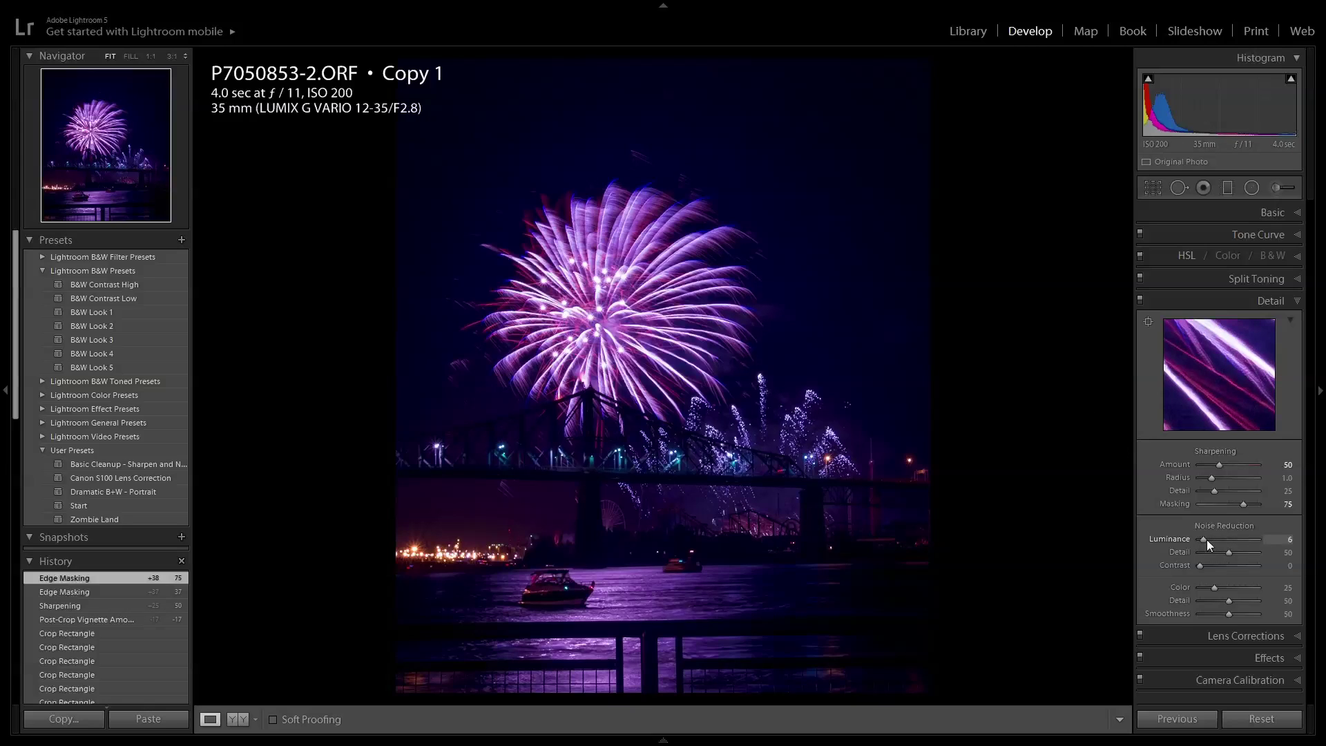
{"action": "left_click_drag", "start_coordinate": [1207, 539], "coordinate": [1208, 540]}
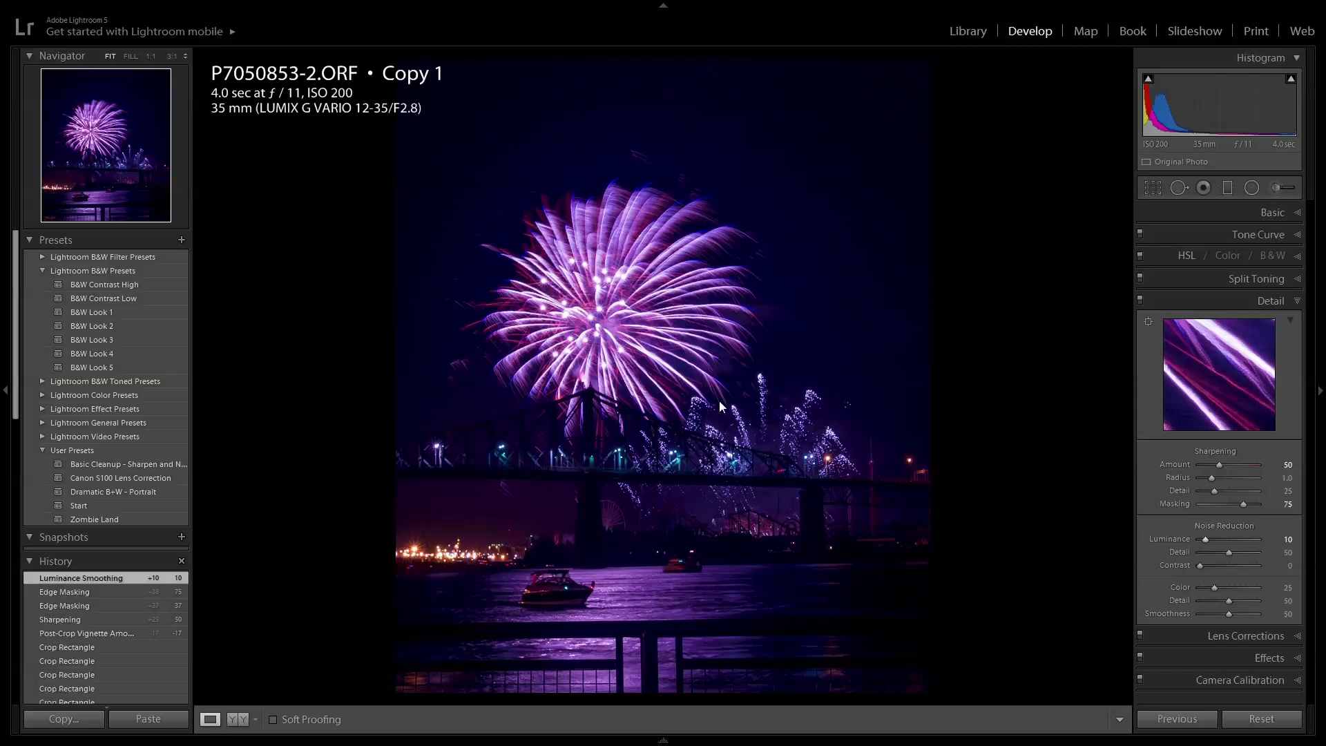
{"action": "left_click", "coordinate": [718, 399]}
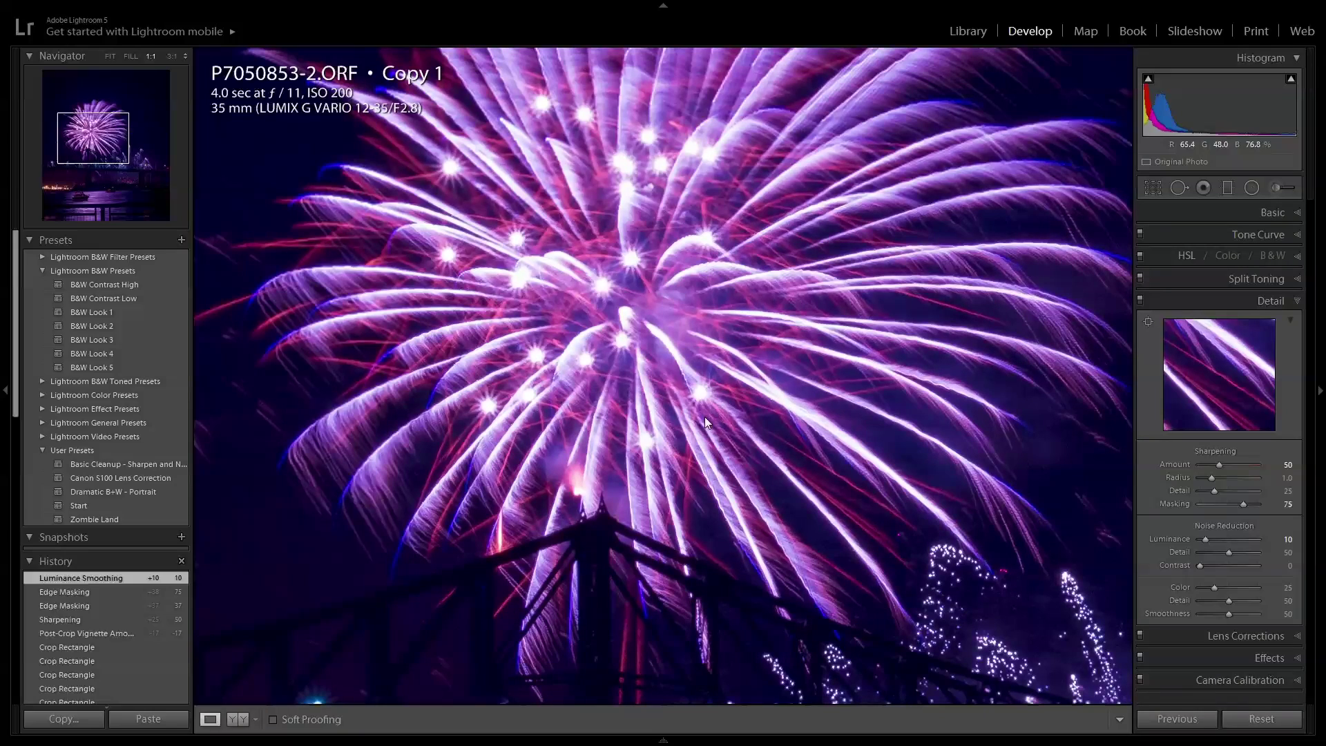
{"action": "left_click", "coordinate": [703, 416]}
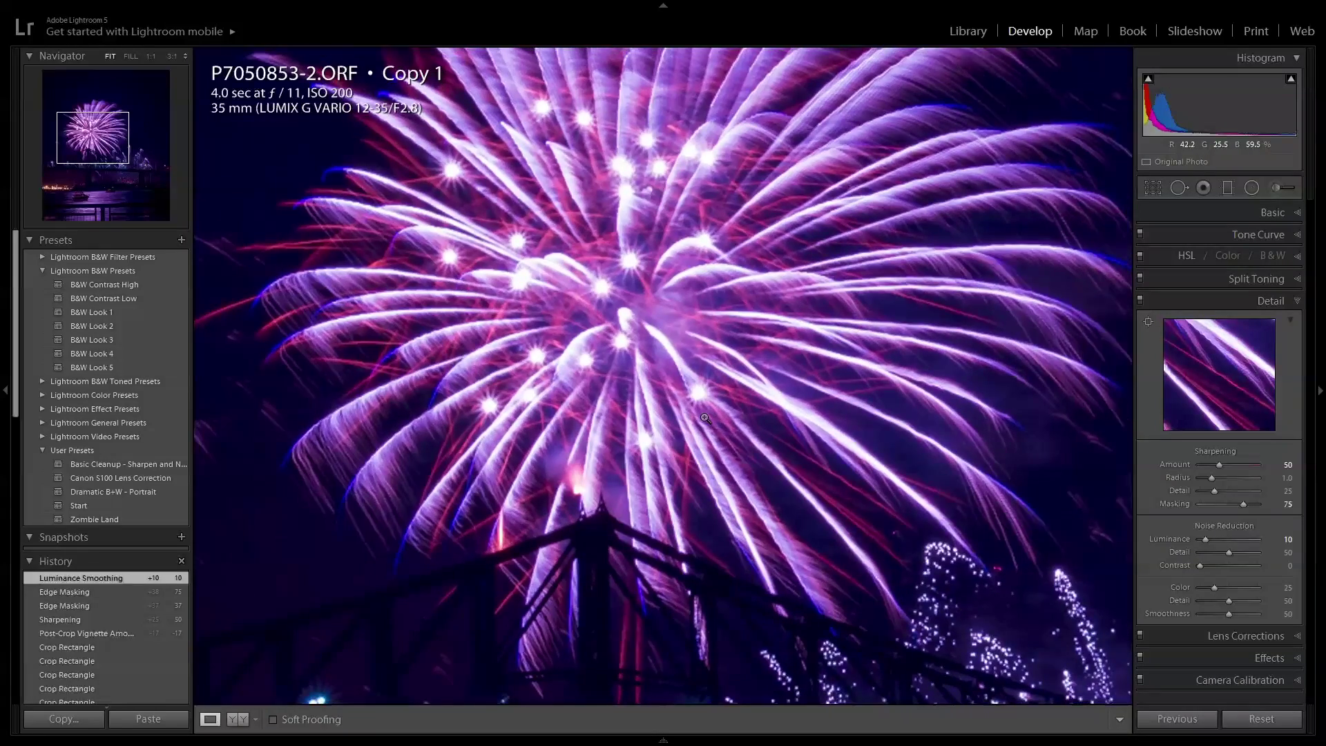
Compare the edited virtual copy with the earlier edit of P7050853-2.ORF by switching between the two photos, finishing on Copy 1
{"action": "left_click", "coordinate": [663, 739]}
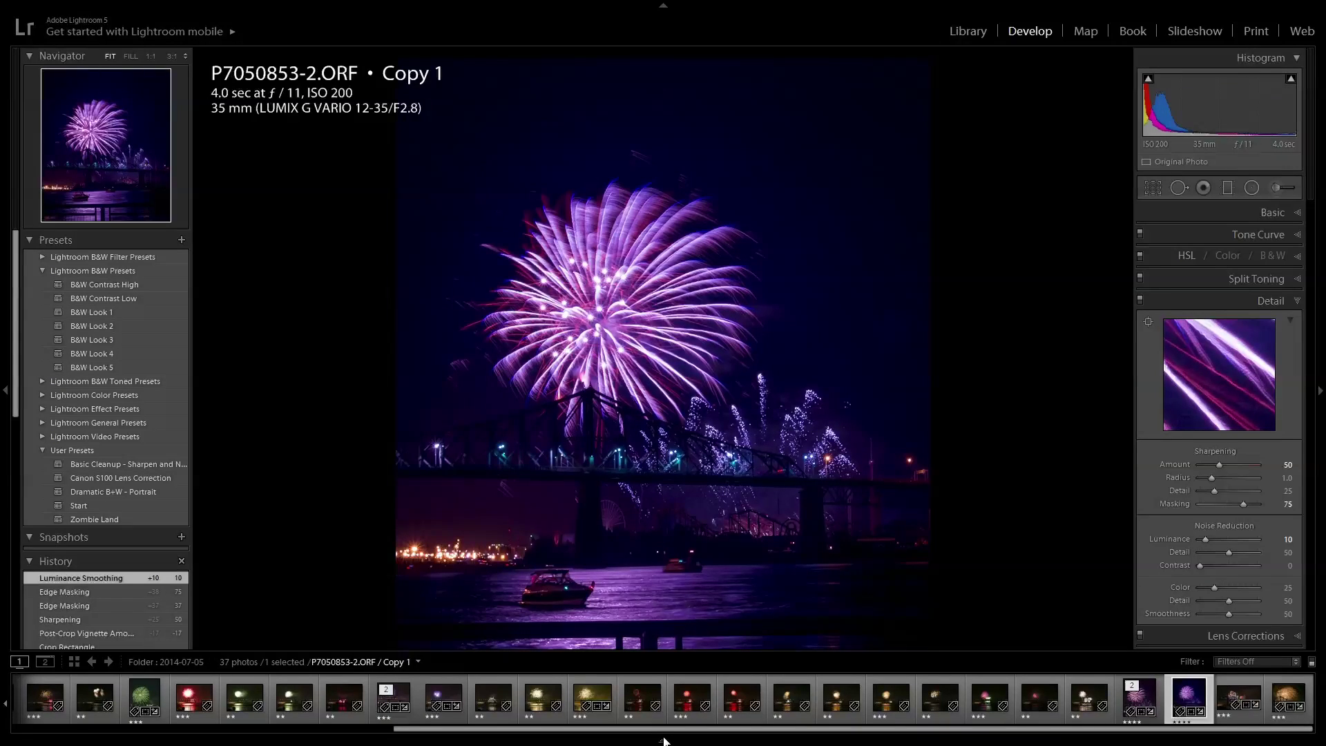
{"action": "left_click", "coordinate": [1151, 703]}
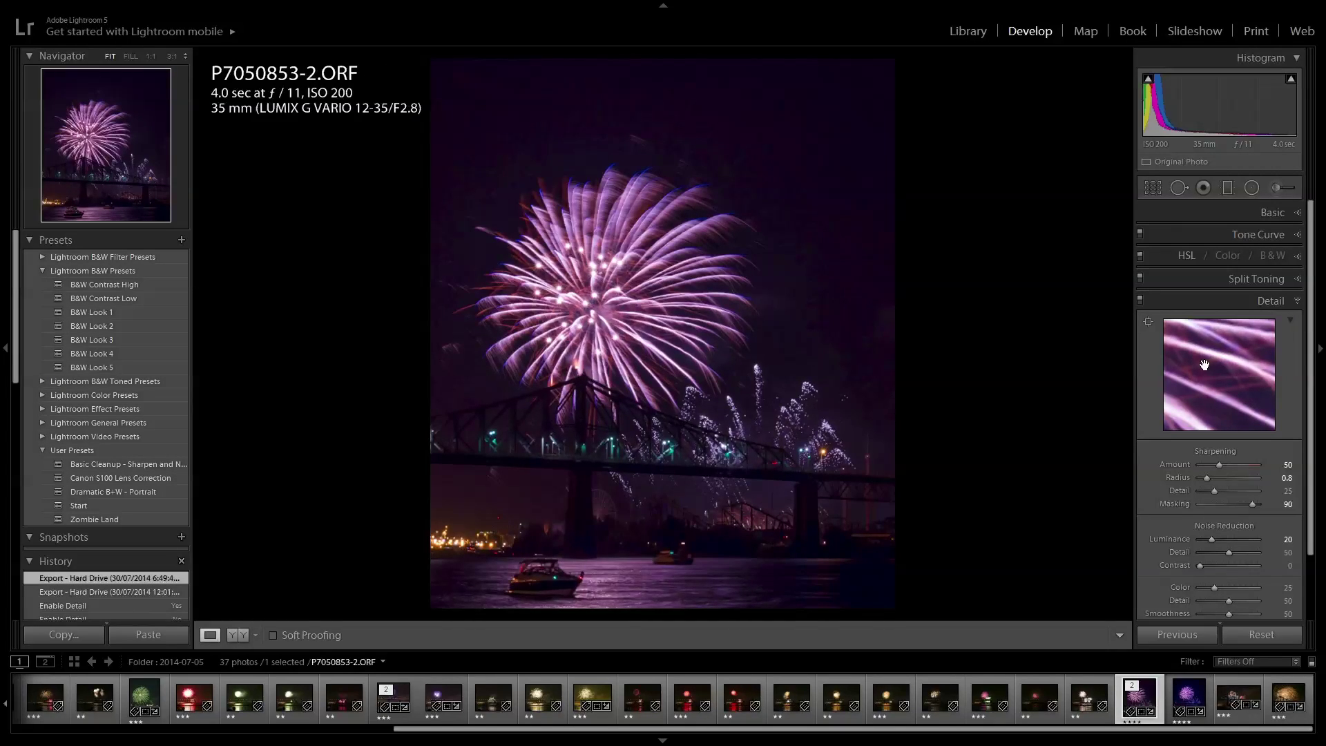
{"action": "key", "text": "Right"}
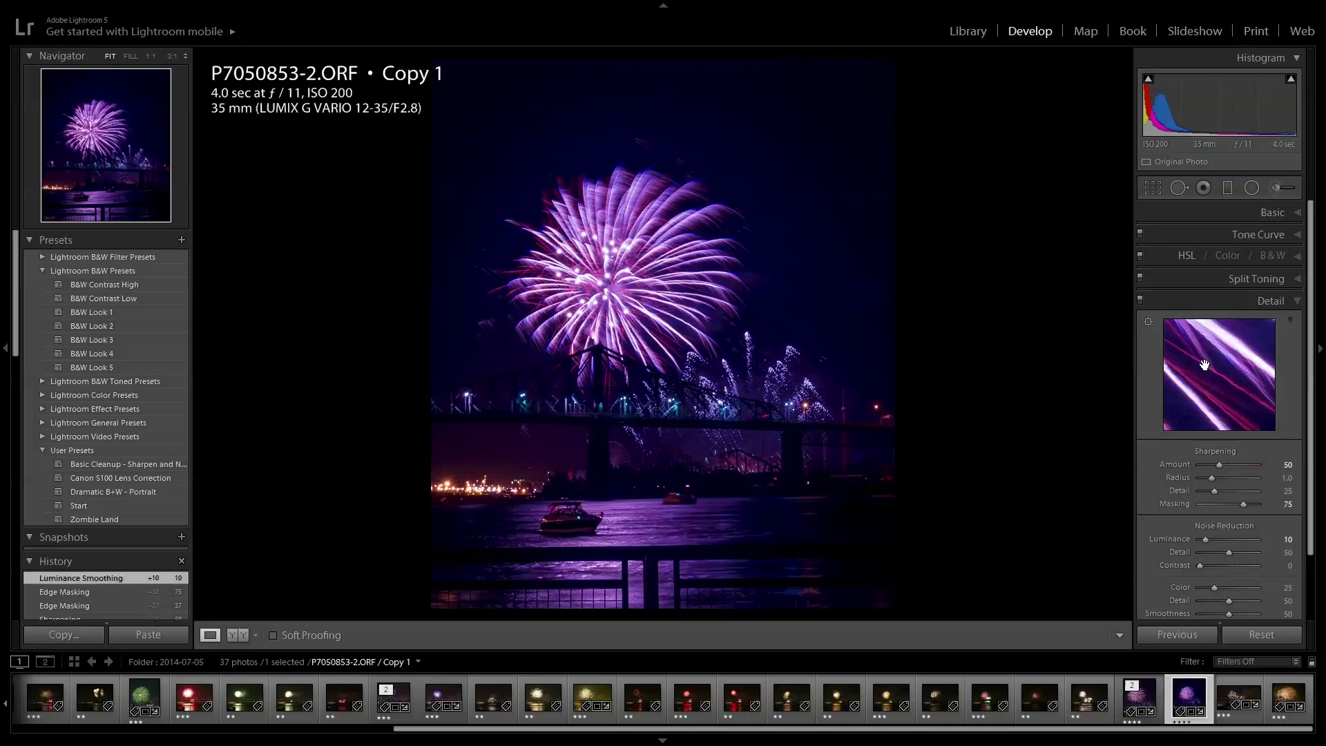
{"action": "key", "text": "Left"}
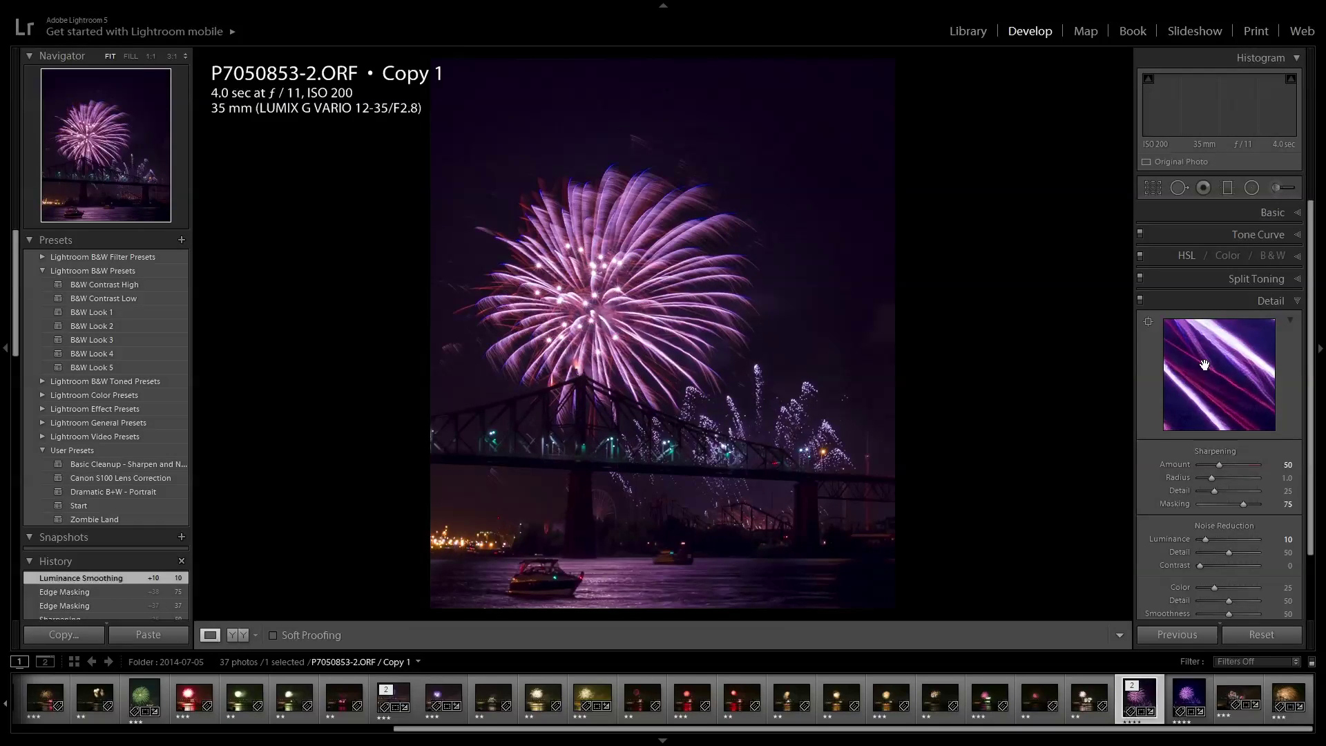
{"action": "key", "text": "Right"}
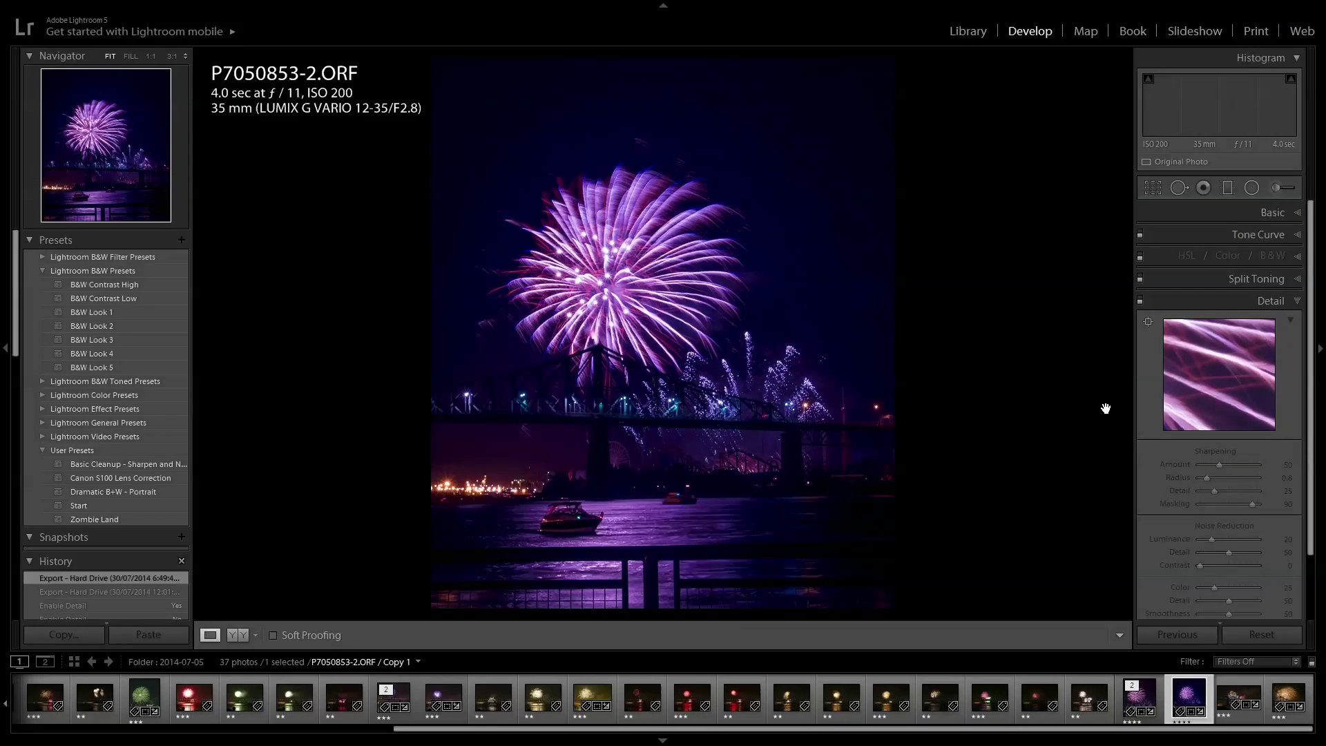